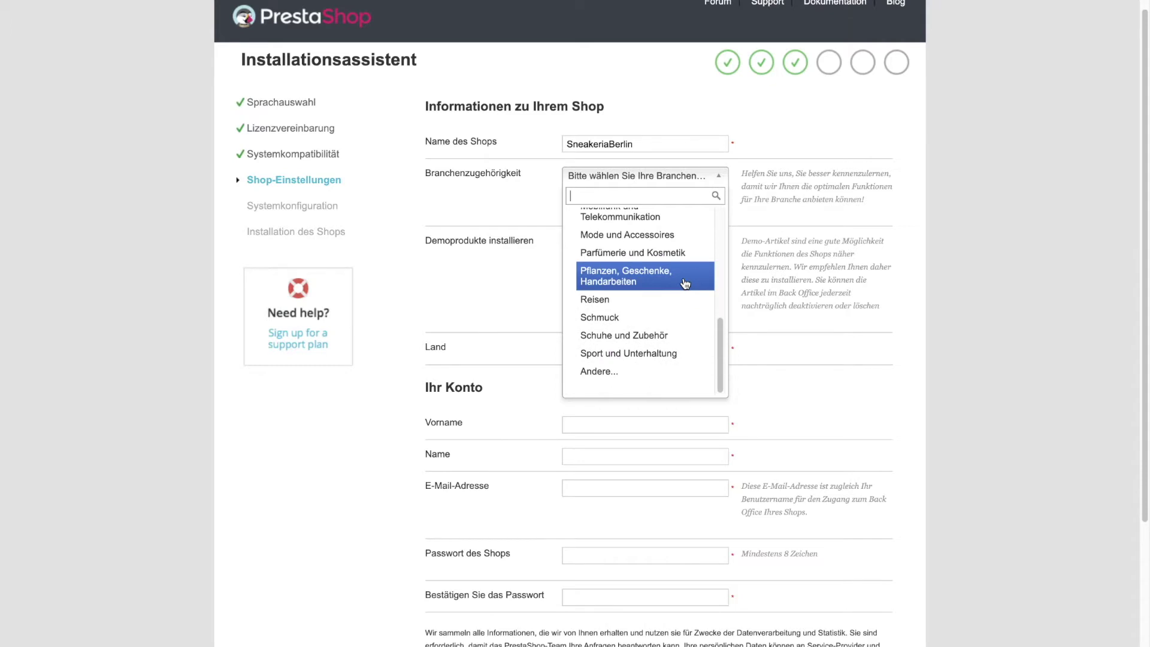
Choose the Schuhe und Zubehör industry and enter the owner's first name, last name and e-mail.
{"action": "left_click", "coordinate": [686, 335]}
{"action": "scroll", "coordinate": [638, 308], "scroll_direction": "down", "scroll_amount": 3}
{"action": "left_click", "coordinate": [645, 275]}
{"action": "key", "text": "Tab"}
{"action": "key", "text": "Tab"}
{"action": "key", "text": "Tab"}
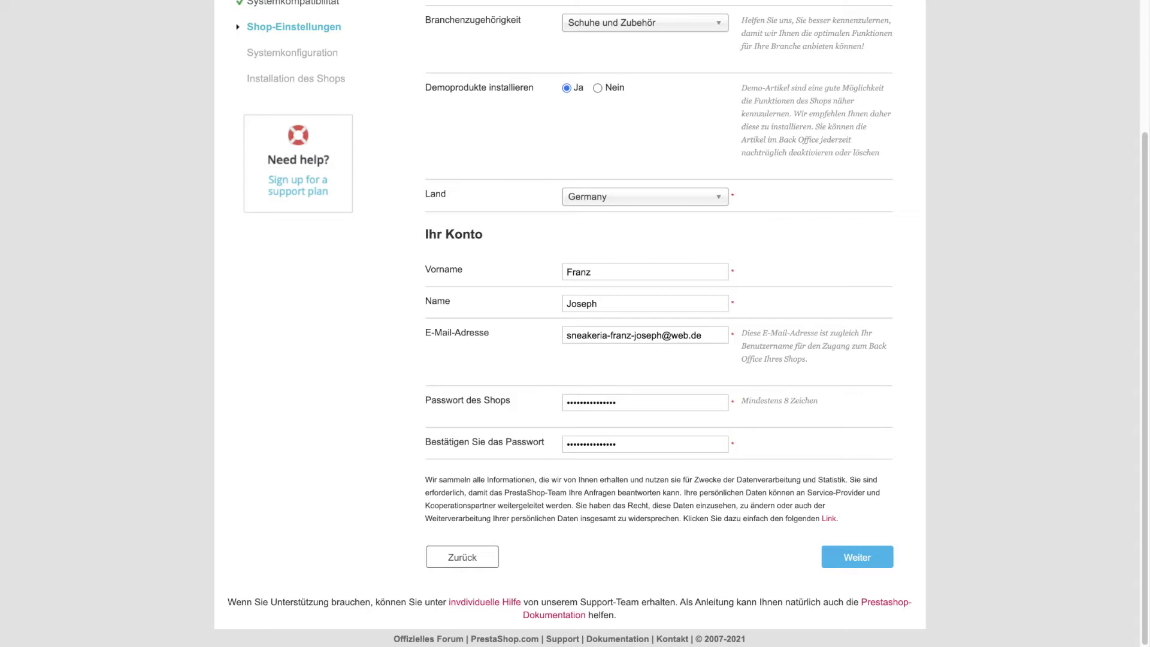
Submit the shop settings, get past the database step and run the installation.
{"action": "left_click", "coordinate": [863, 559]}
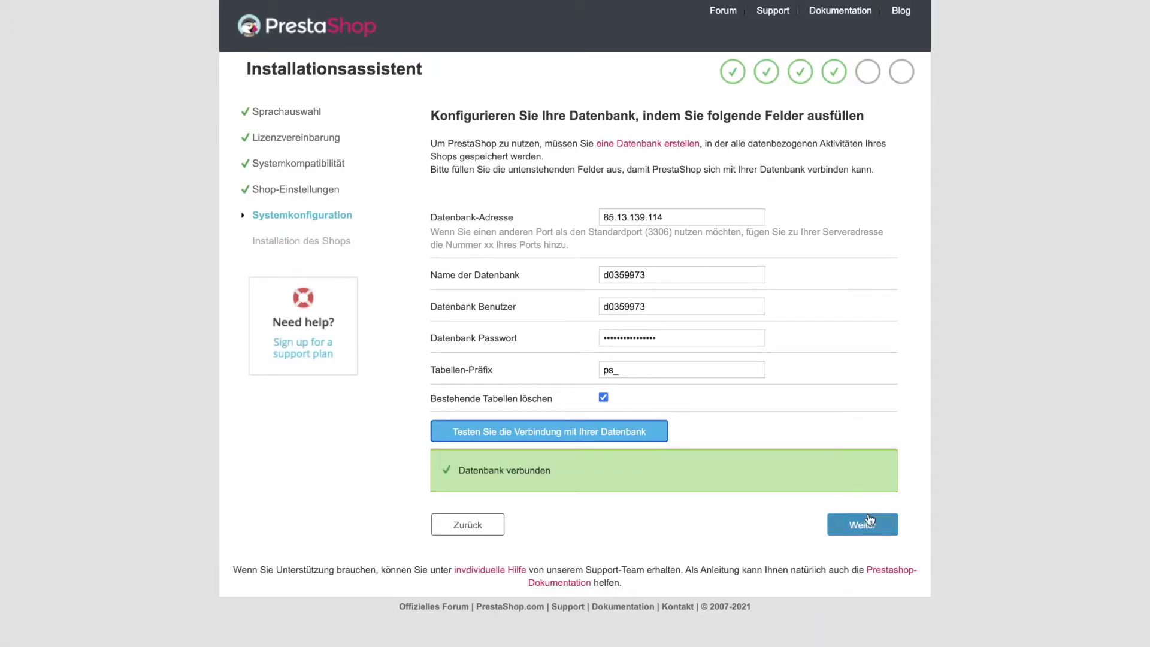
{"action": "left_click", "coordinate": [870, 519]}
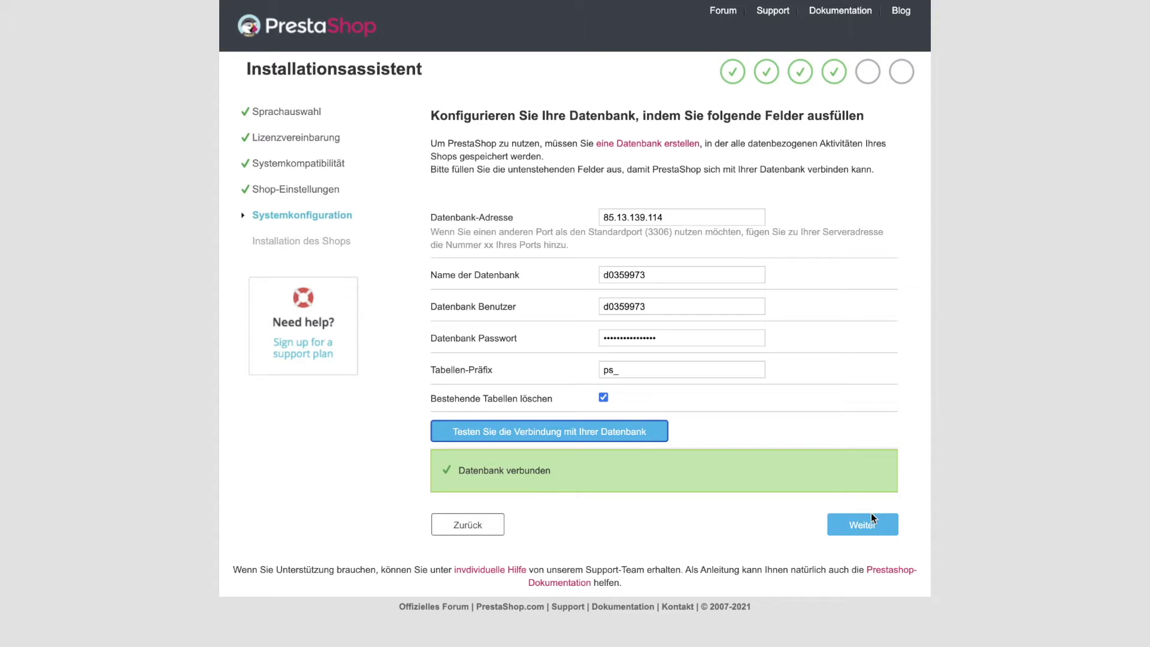
{"action": "left_click", "coordinate": [871, 515]}
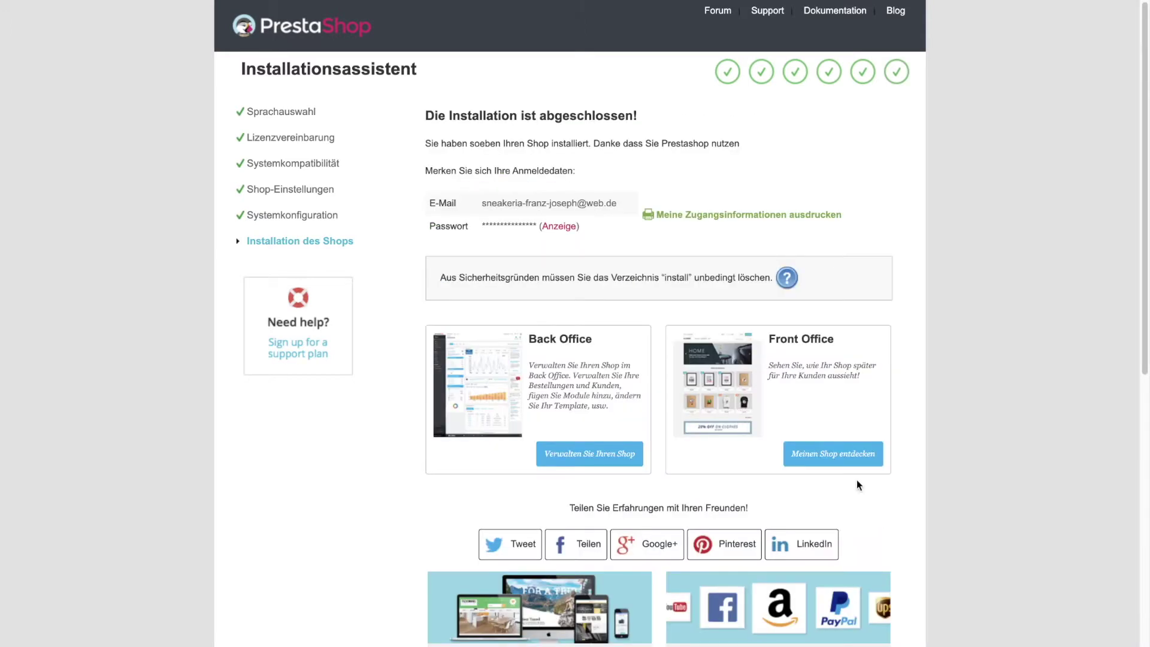
Open the back office and sign in with the saved admin e-mail and password.
{"action": "scroll", "coordinate": [794, 418], "scroll_direction": "down", "scroll_amount": 2}
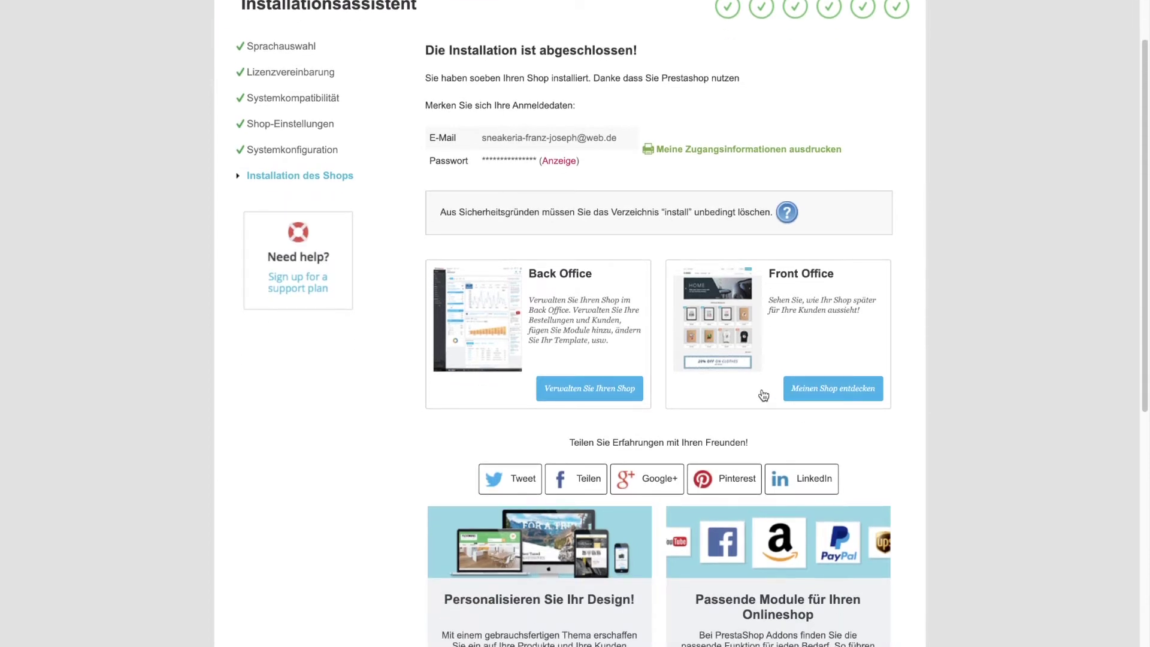
{"action": "scroll", "coordinate": [488, 234], "scroll_direction": "down", "scroll_amount": 1}
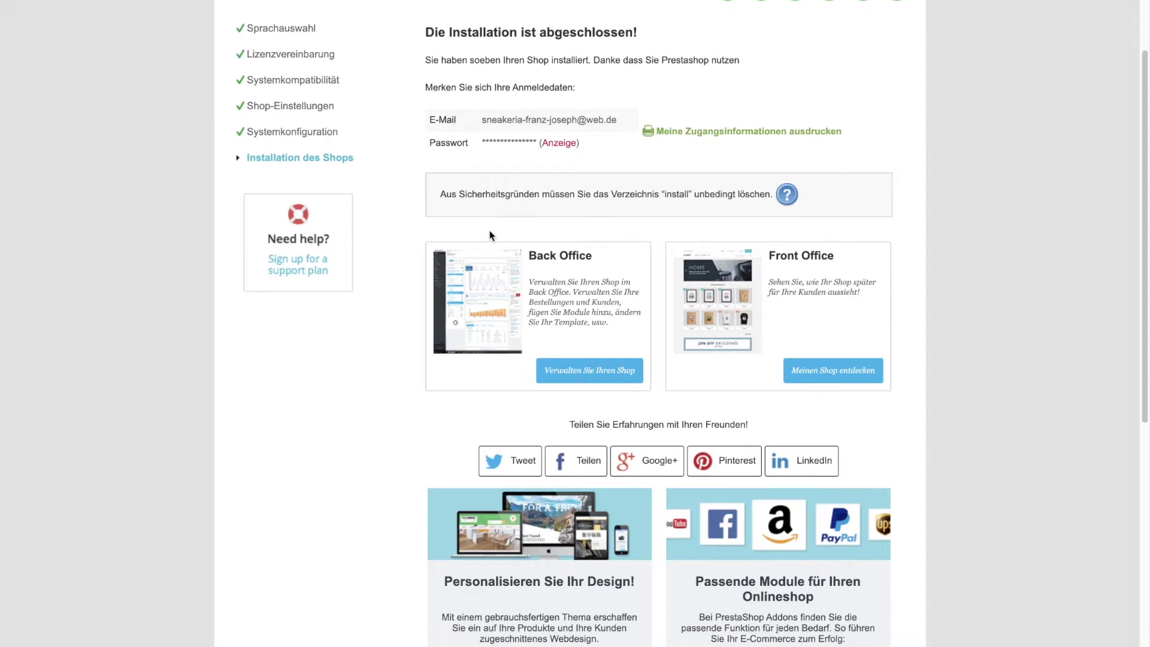
{"action": "scroll", "coordinate": [832, 255], "scroll_direction": "down", "scroll_amount": 3}
{"action": "scroll", "coordinate": [832, 255], "scroll_direction": "up", "scroll_amount": 3}
{"action": "left_click", "coordinate": [593, 358]}
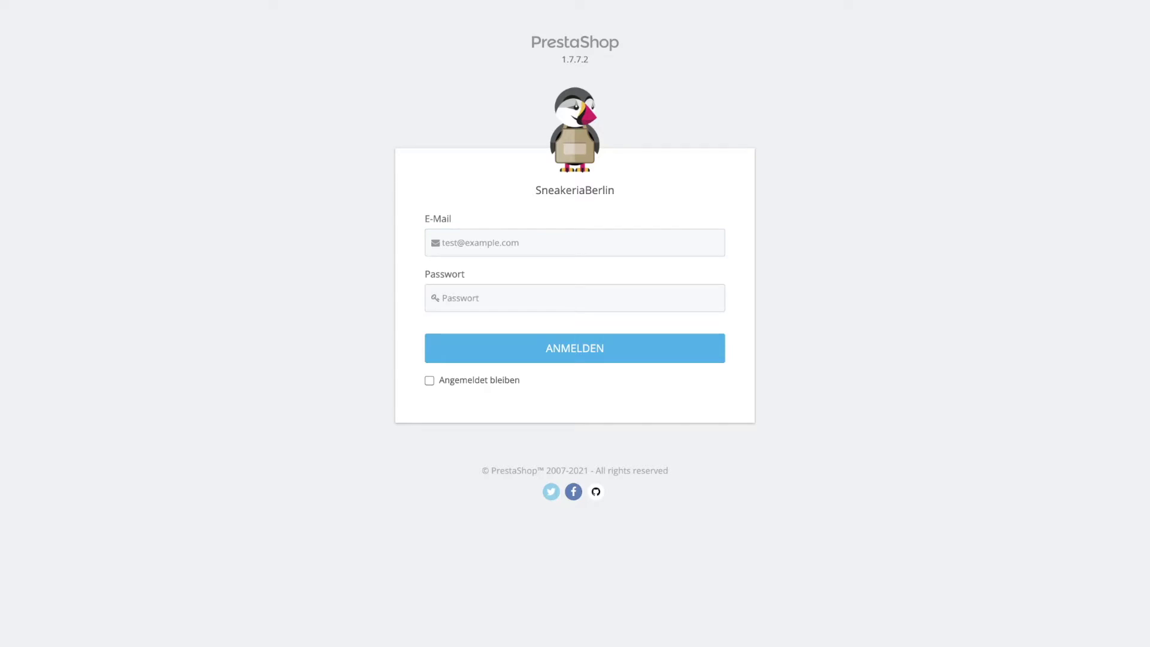
{"action": "left_click", "coordinate": [538, 242]}
{"action": "left_click", "coordinate": [490, 305]}
{"action": "left_click", "coordinate": [569, 343]}
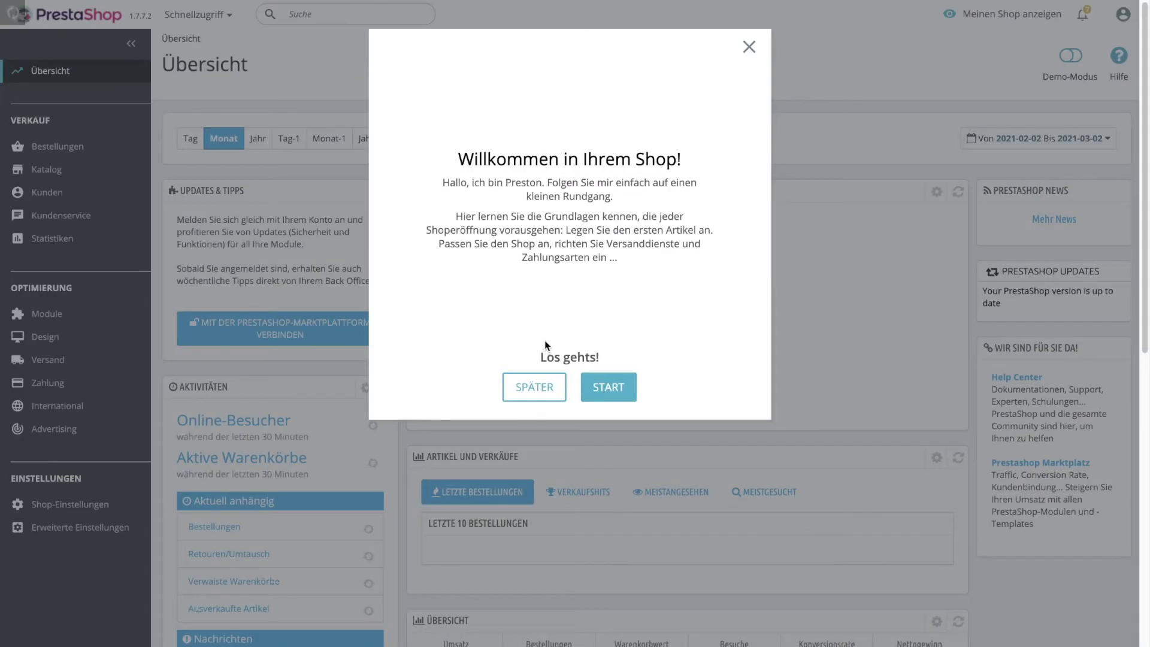
Start the welcome tour, go to Katalog > Kategorien and begin a new category.
{"action": "left_click", "coordinate": [613, 396]}
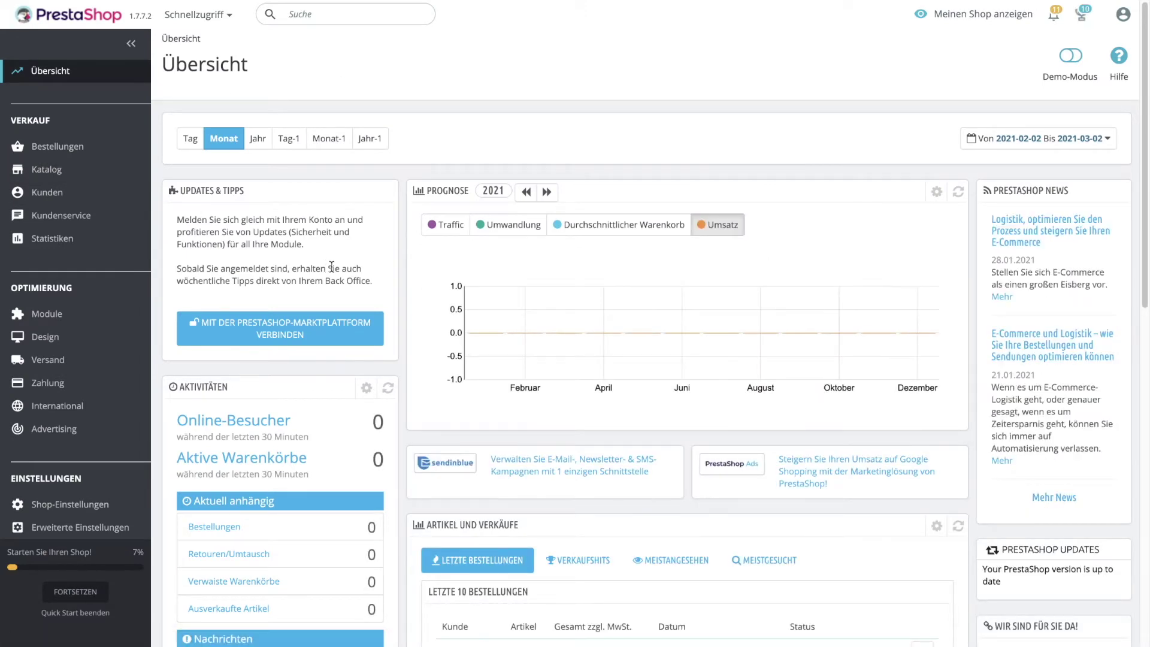
{"action": "mouse_move", "coordinate": [53, 171]}
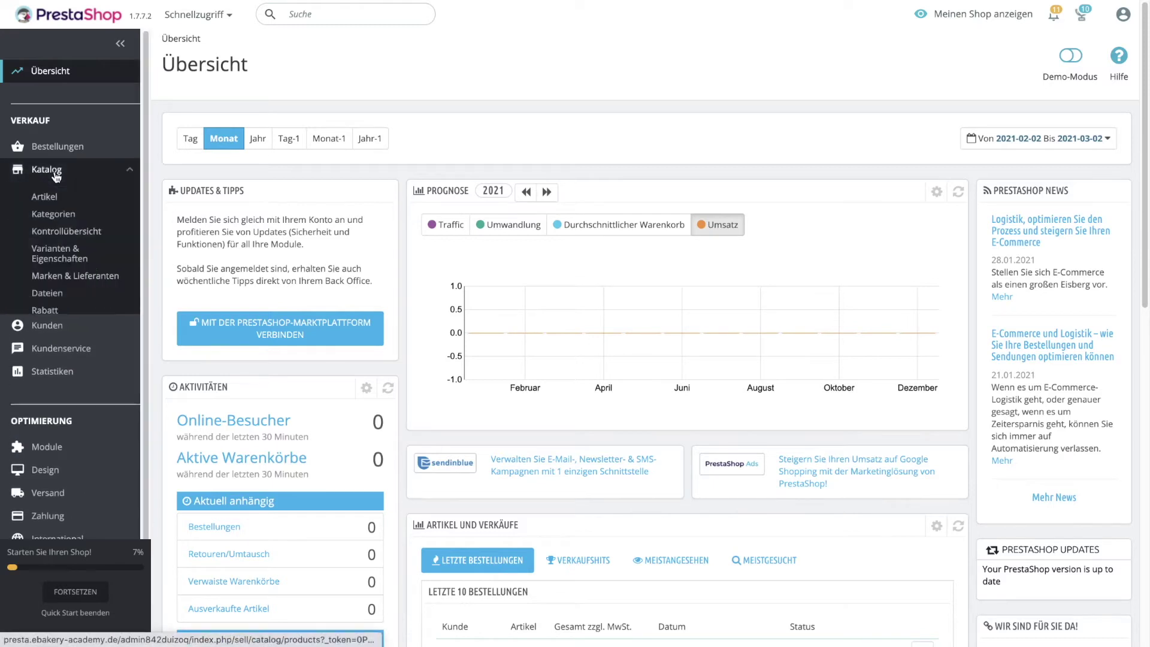
{"action": "left_click", "coordinate": [57, 217]}
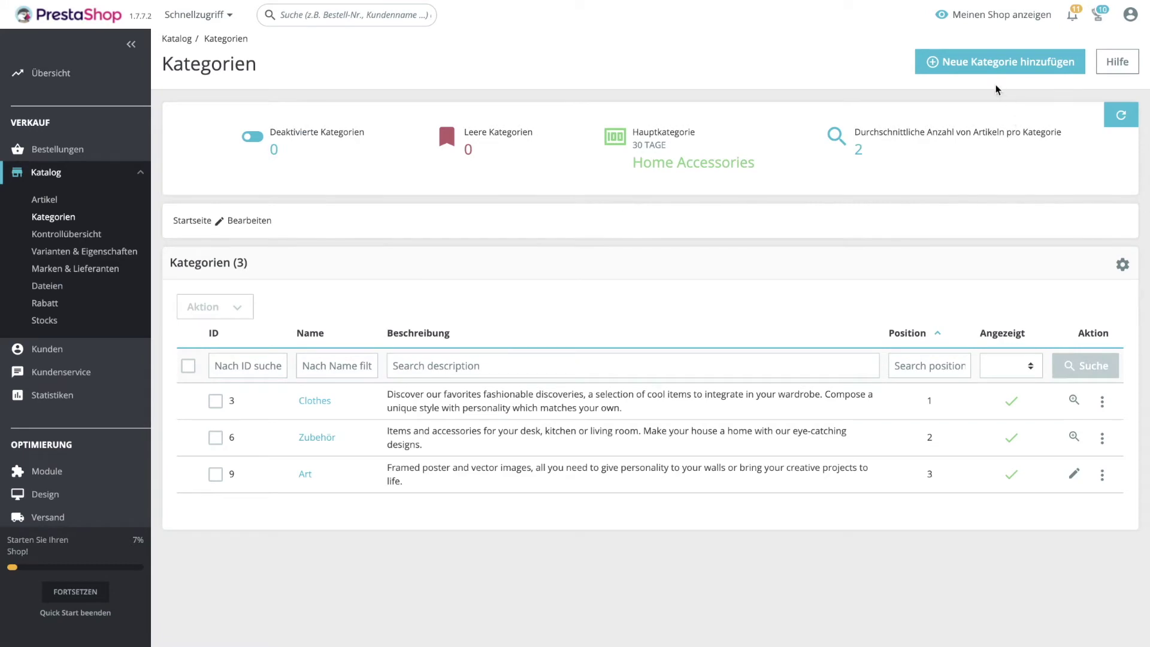
{"action": "left_click", "coordinate": [997, 65]}
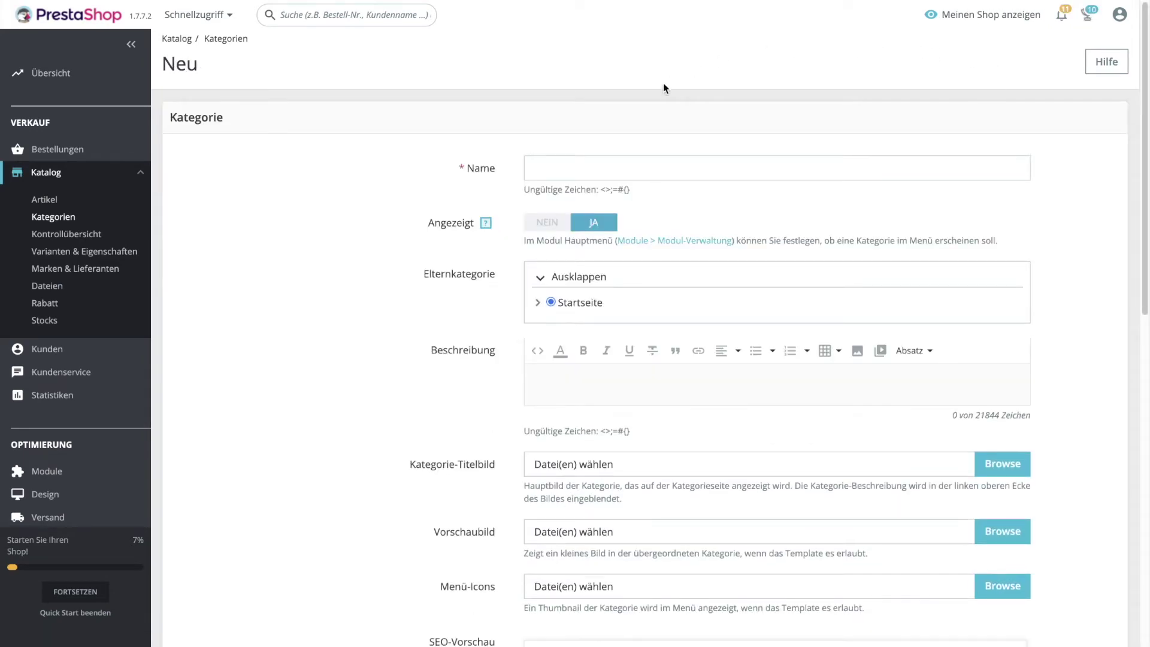
Name the new category Schuhe and expand the parent tree under Startseite.
{"action": "scroll", "coordinate": [694, 112], "scroll_direction": "down", "scroll_amount": 1}
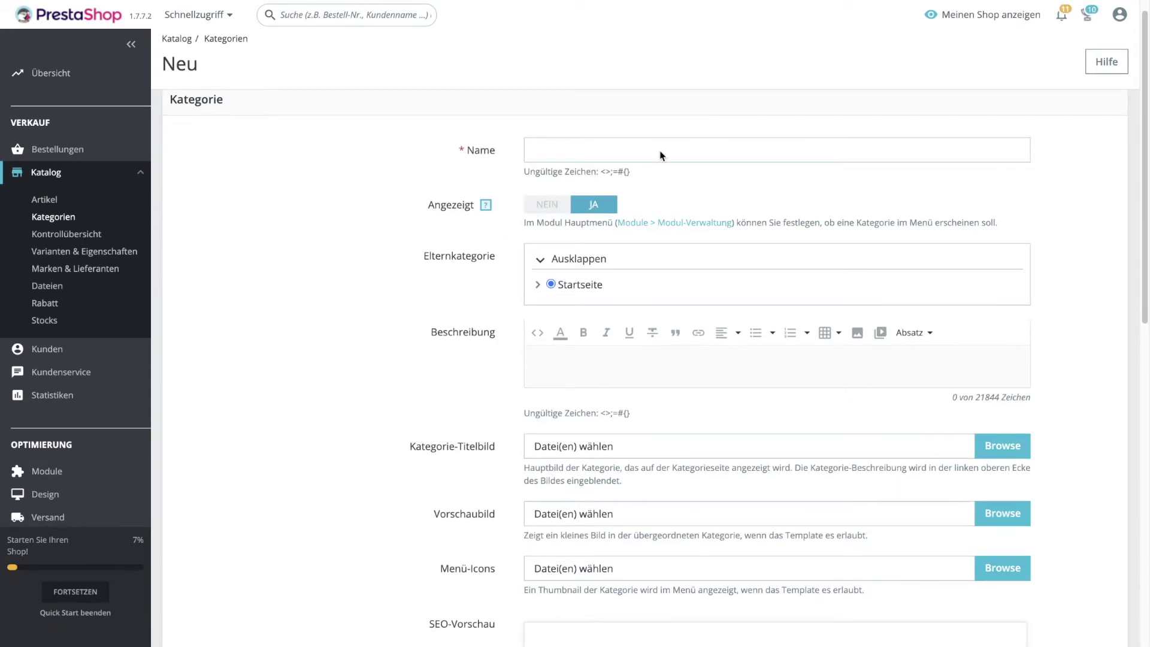
{"action": "left_click", "coordinate": [594, 142]}
{"action": "left_click", "coordinate": [569, 175]}
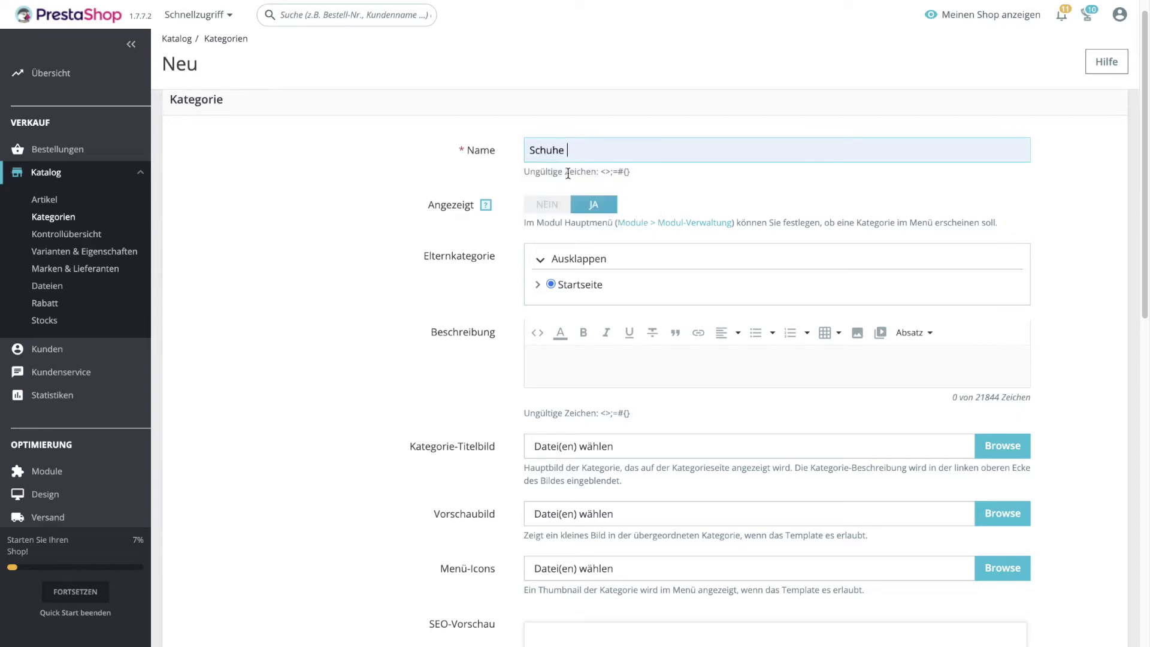
{"action": "scroll", "coordinate": [854, 207], "scroll_direction": "down", "scroll_amount": 2}
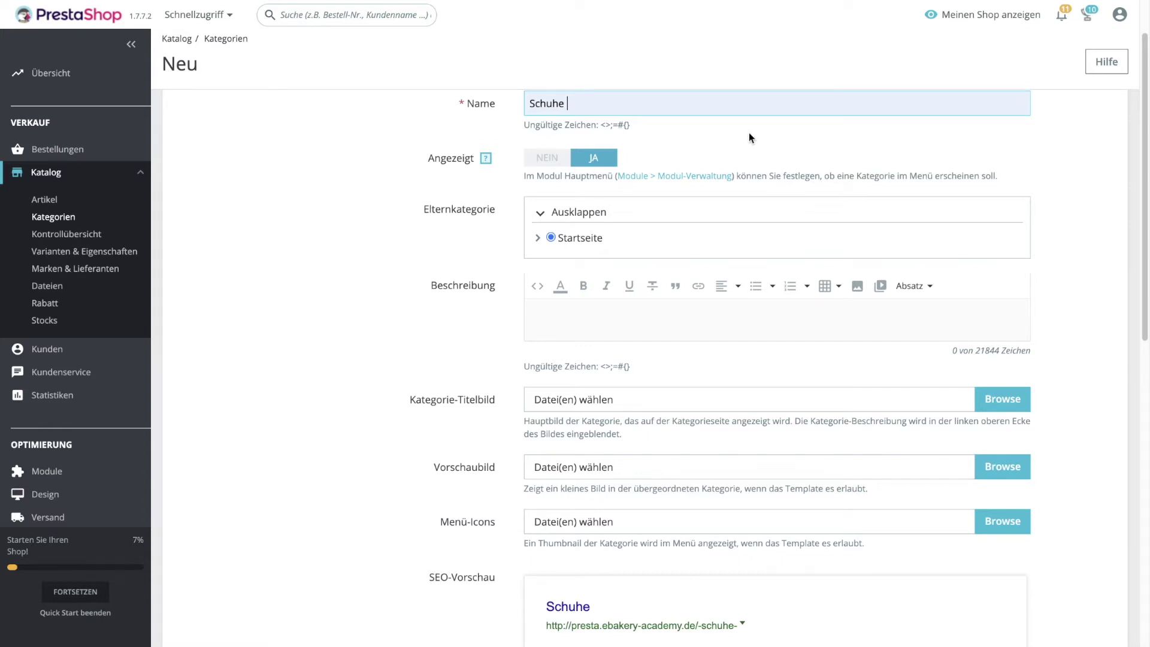
{"action": "left_click", "coordinate": [538, 238]}
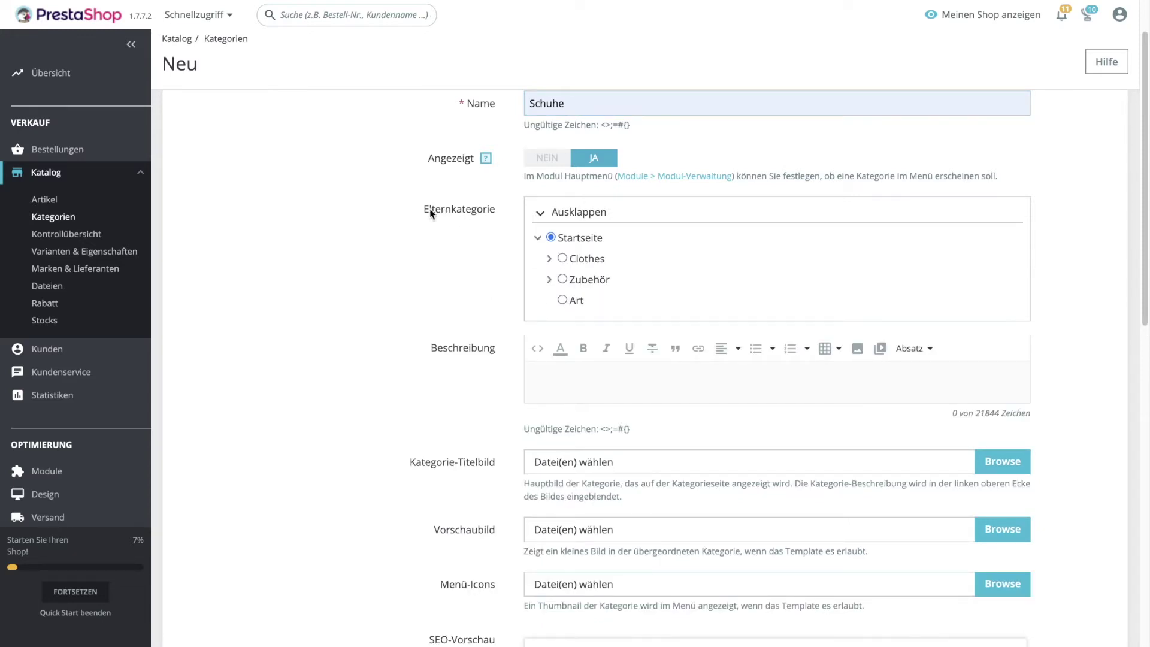
Enter the description 'Hier findest du Schuhe' with the word Schuhe in bold.
{"action": "scroll", "coordinate": [1062, 254], "scroll_direction": "down", "scroll_amount": 1}
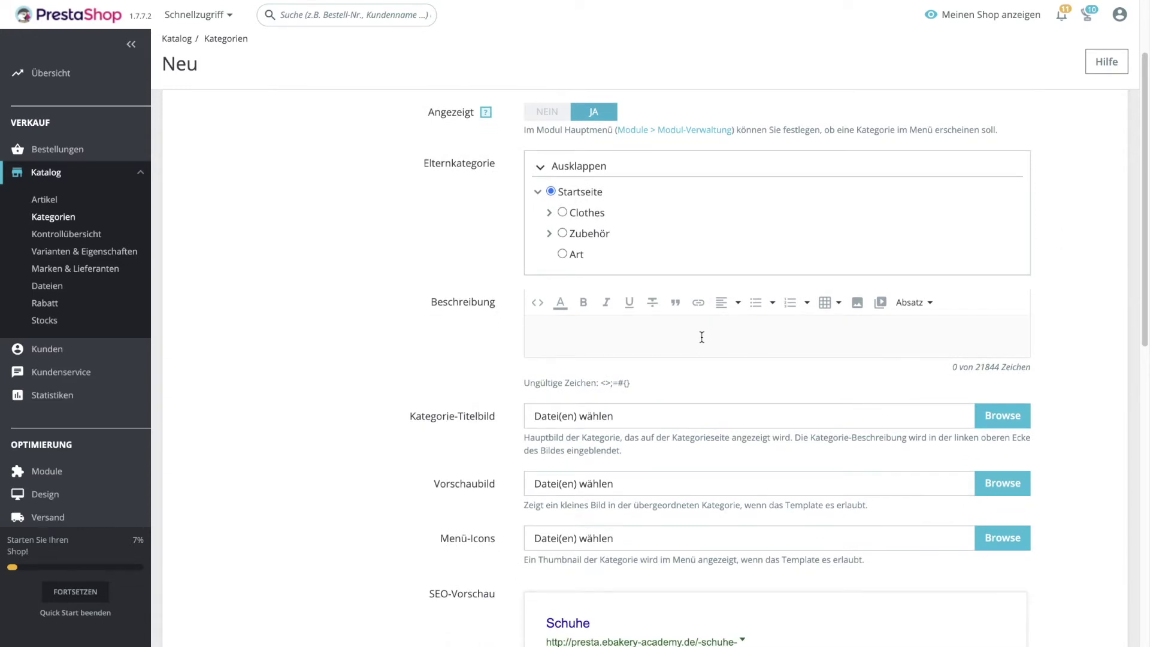
{"action": "type", "text": "Hier findest du Schuhe"}
{"action": "left_click_drag", "start_coordinate": [593, 335], "coordinate": [626, 335]}
{"action": "left_click", "coordinate": [583, 302]}
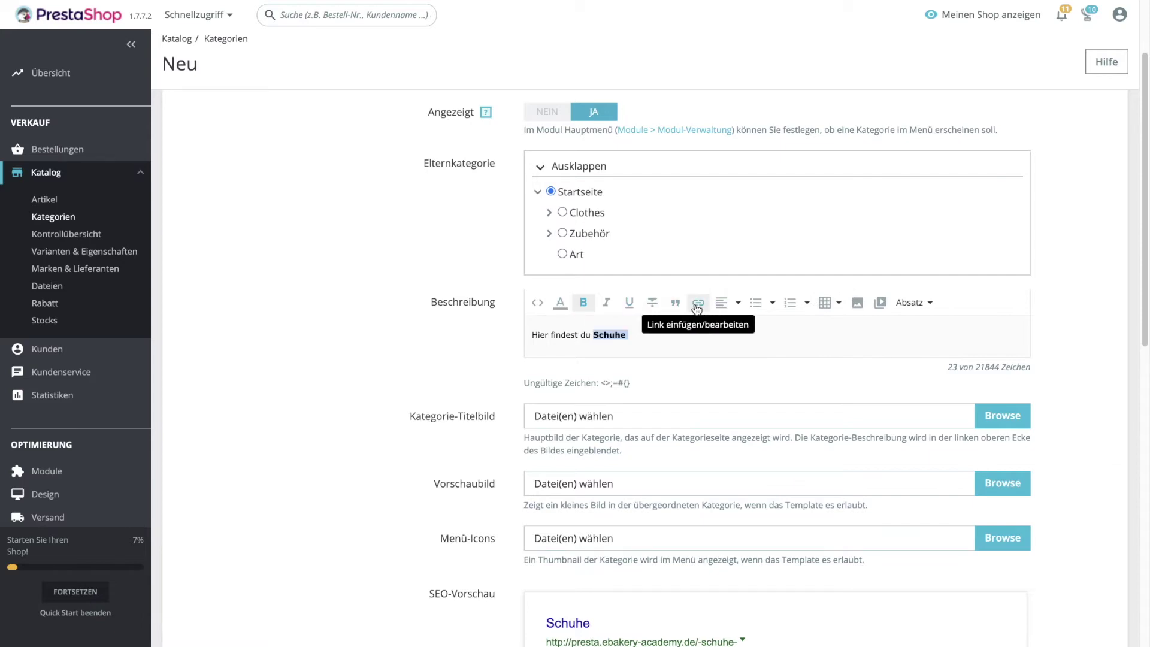
Grant access to all customer groups and save the Schuhe category.
{"action": "scroll", "coordinate": [1066, 342], "scroll_direction": "down", "scroll_amount": 1}
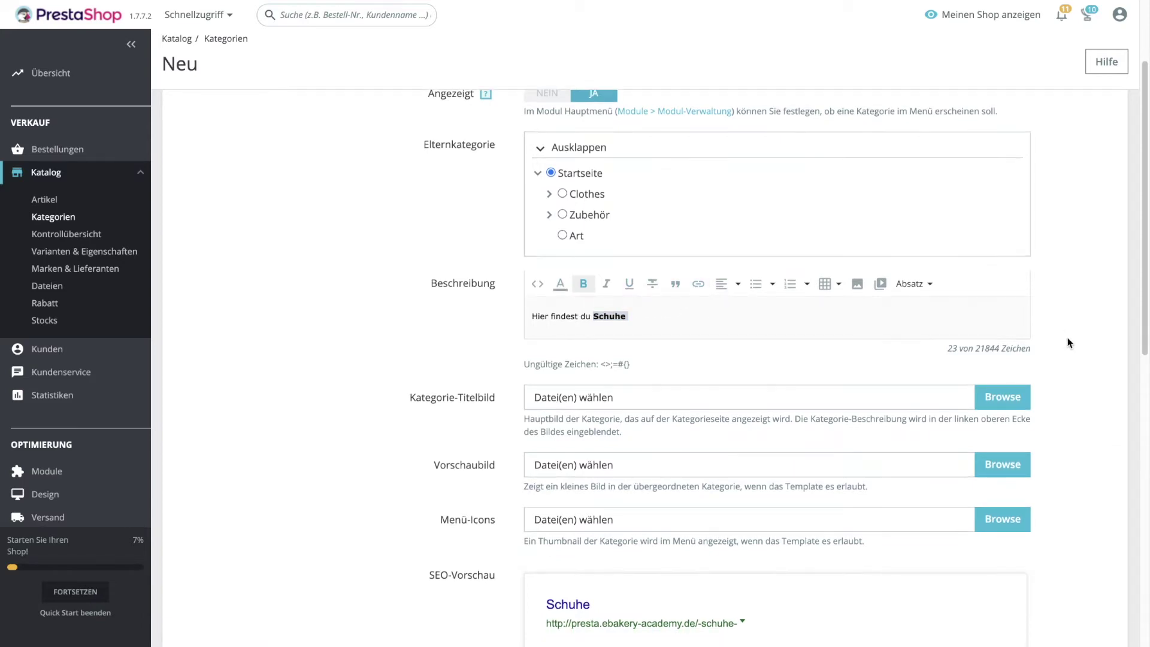
{"action": "scroll", "coordinate": [1070, 342], "scroll_direction": "down", "scroll_amount": 2}
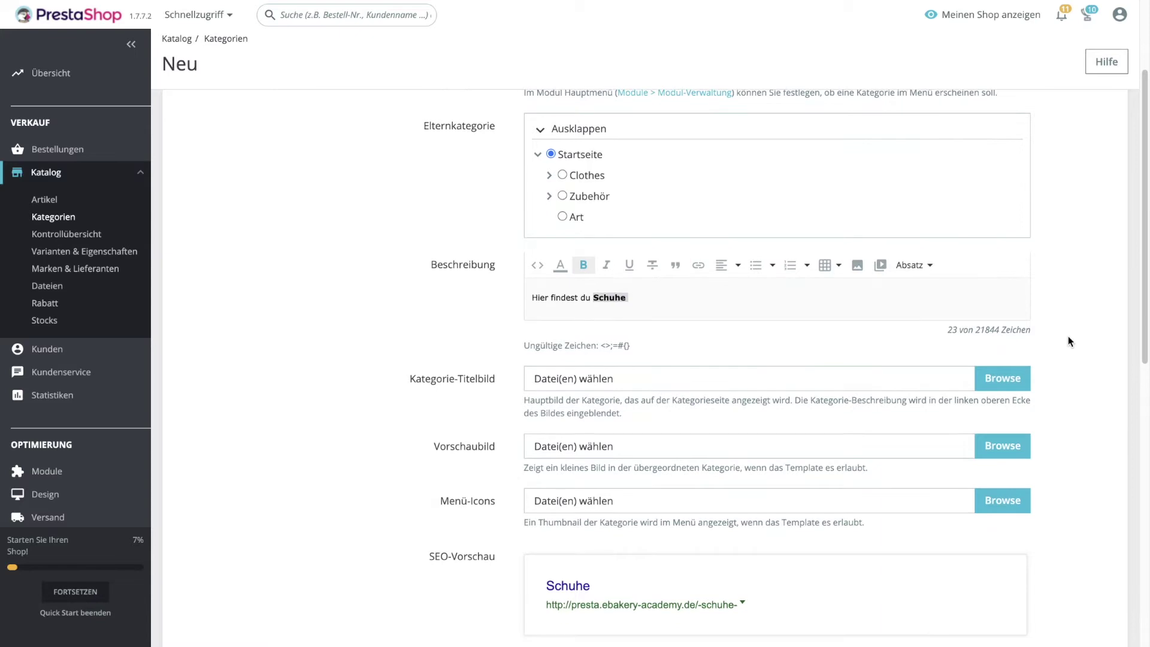
{"action": "scroll", "coordinate": [1070, 341], "scroll_direction": "down", "scroll_amount": 2}
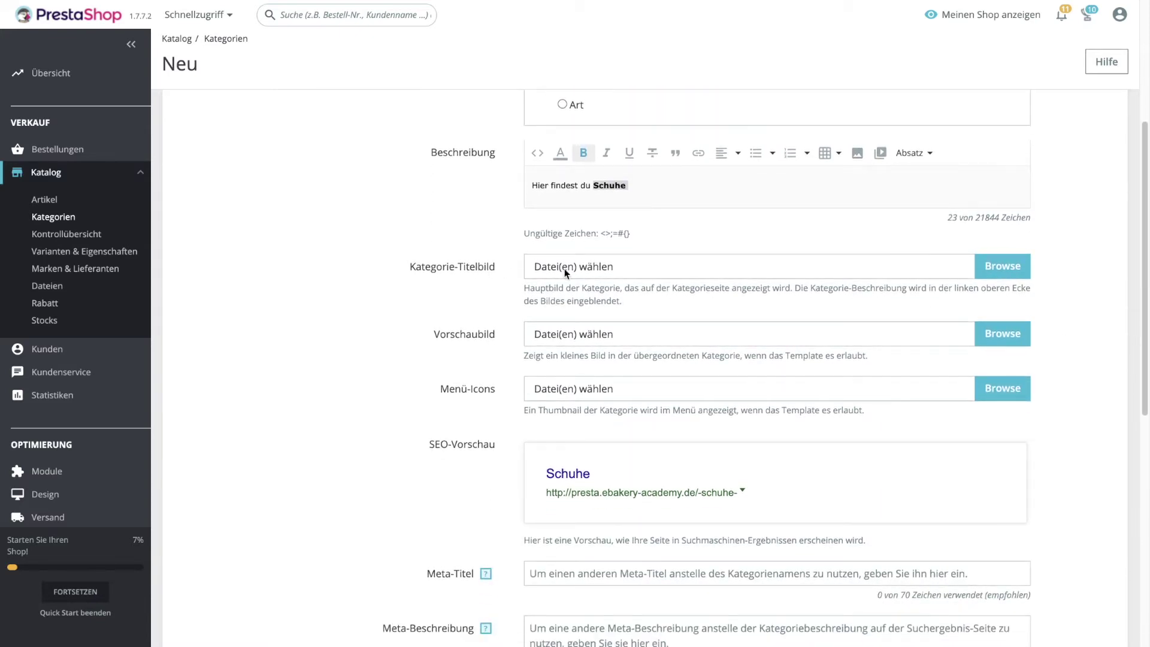
{"action": "scroll", "coordinate": [954, 279], "scroll_direction": "down", "scroll_amount": 7}
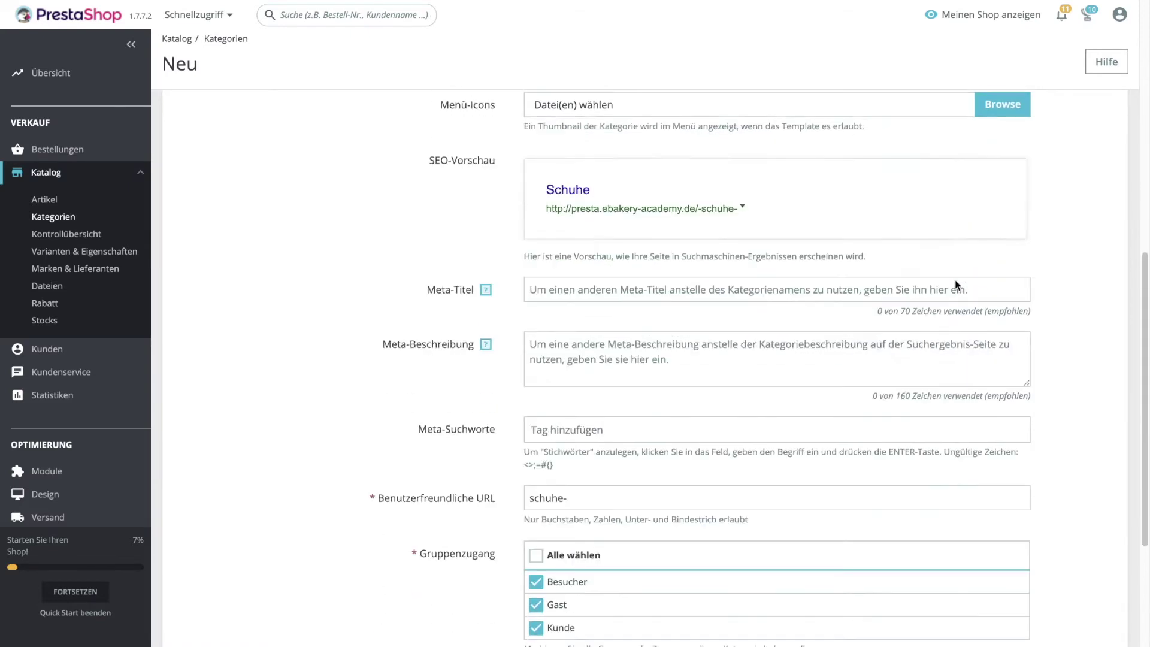
{"action": "scroll", "coordinate": [955, 280], "scroll_direction": "down", "scroll_amount": 1}
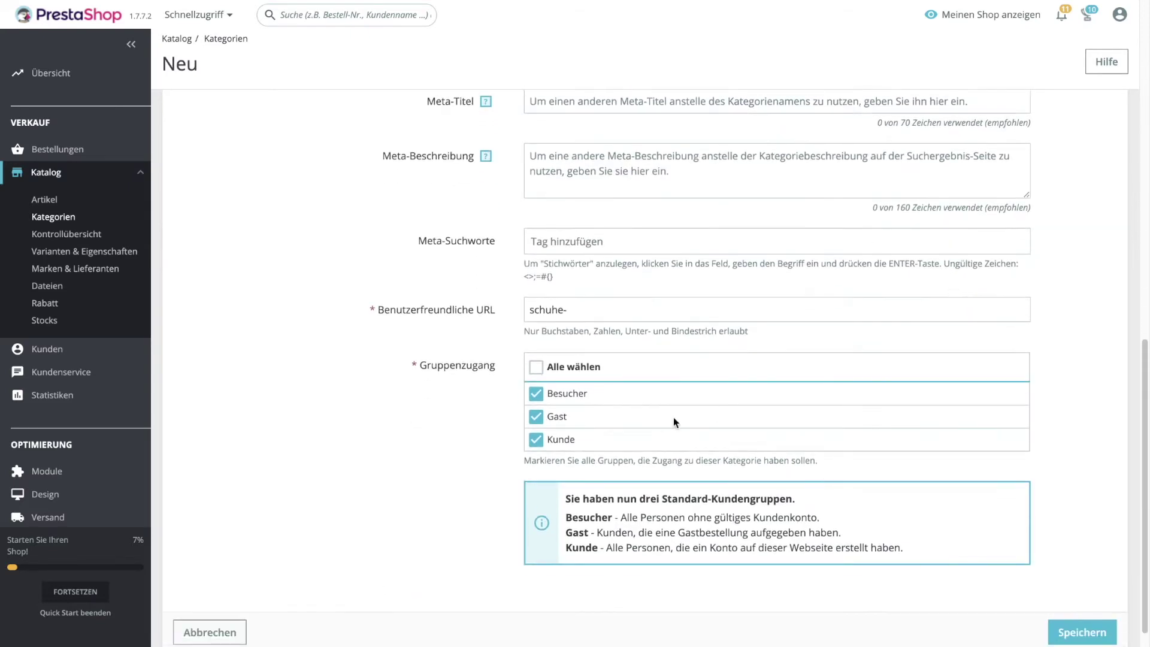
{"action": "left_click", "coordinate": [538, 371]}
{"action": "scroll", "coordinate": [1072, 453], "scroll_direction": "down", "scroll_amount": 1}
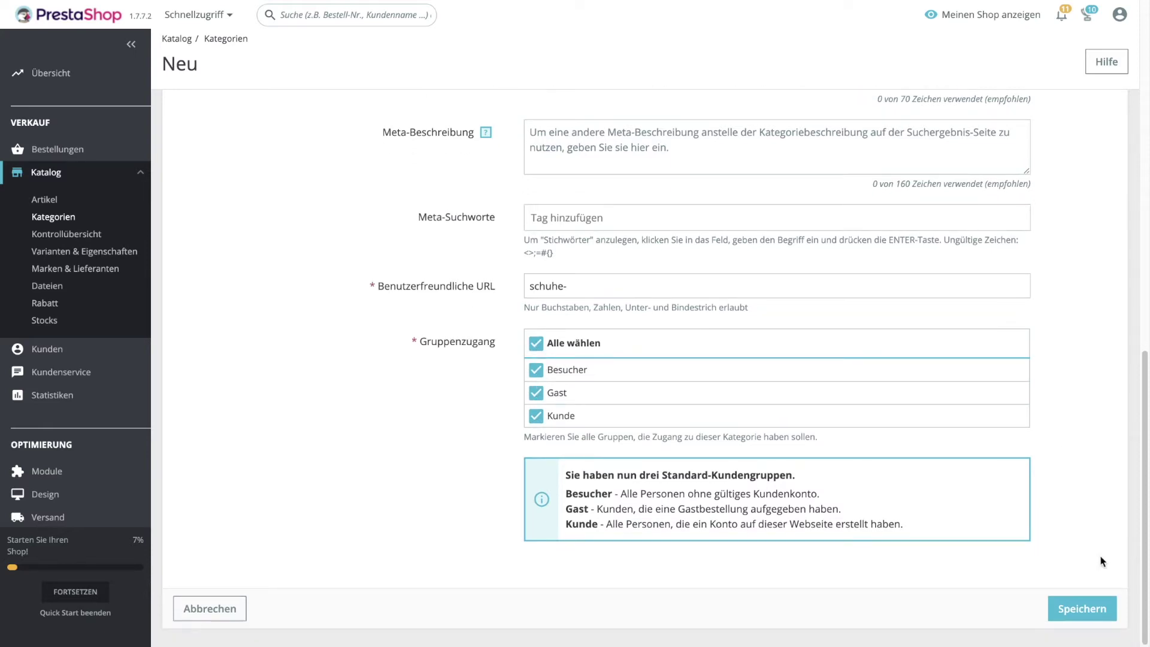
{"action": "left_click", "coordinate": [1089, 611]}
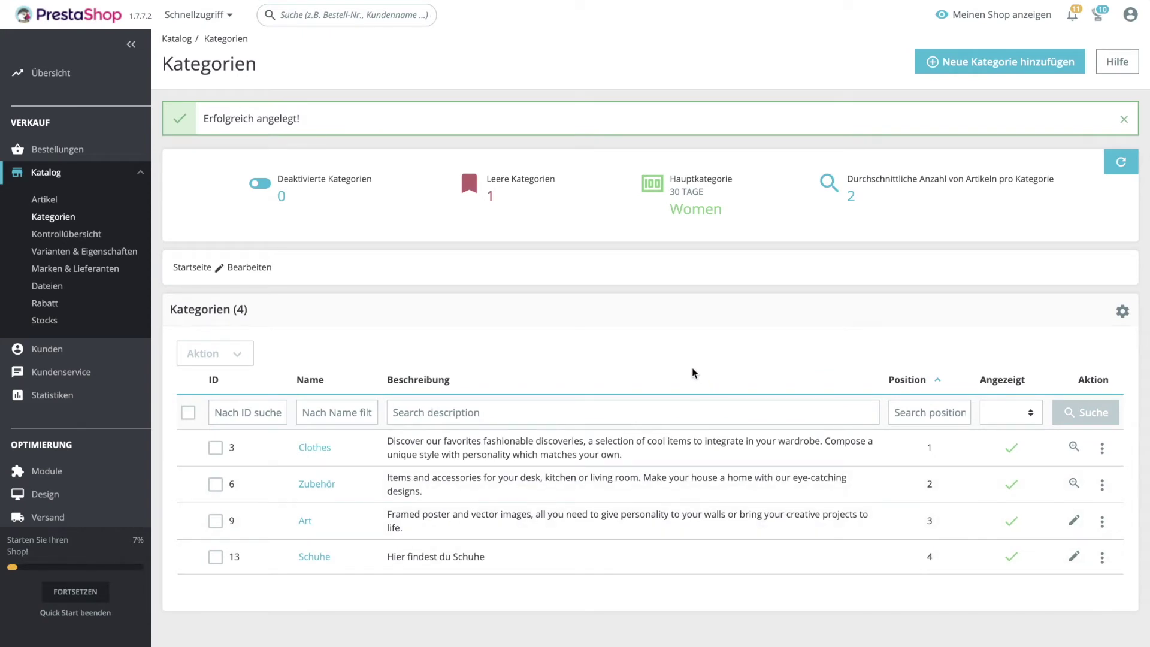
Create a new category named Sneakers with Schuhe as its parent.
{"action": "left_click", "coordinate": [994, 70]}
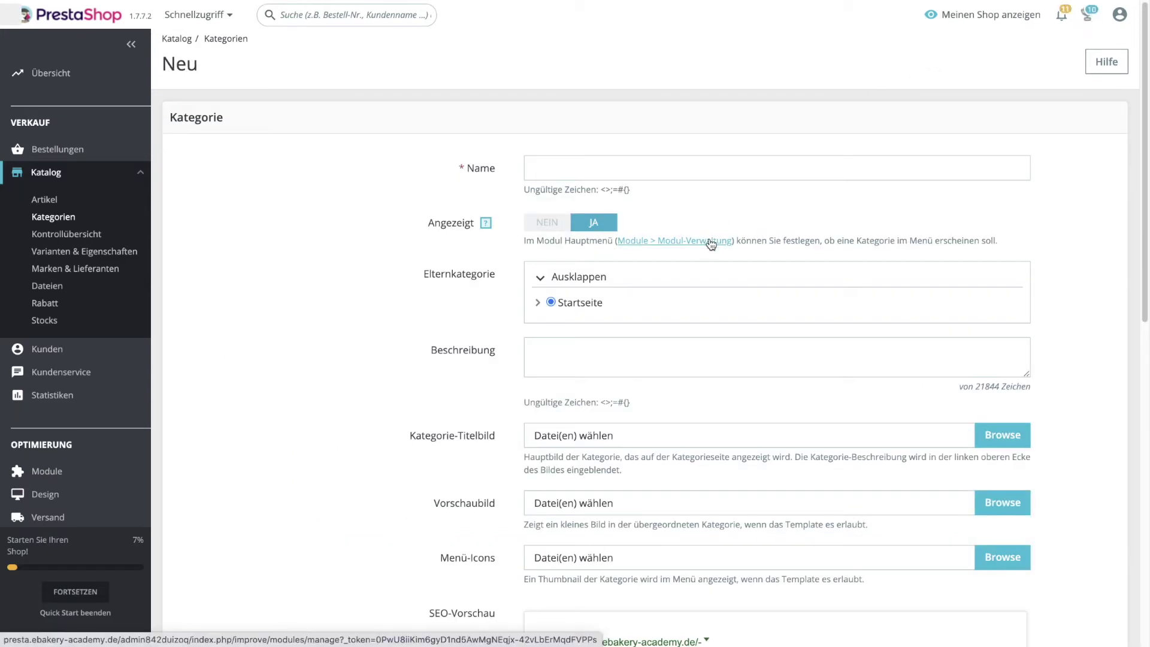
{"action": "left_click", "coordinate": [596, 171]}
{"action": "left_click", "coordinate": [573, 235]}
{"action": "left_click", "coordinate": [538, 304]}
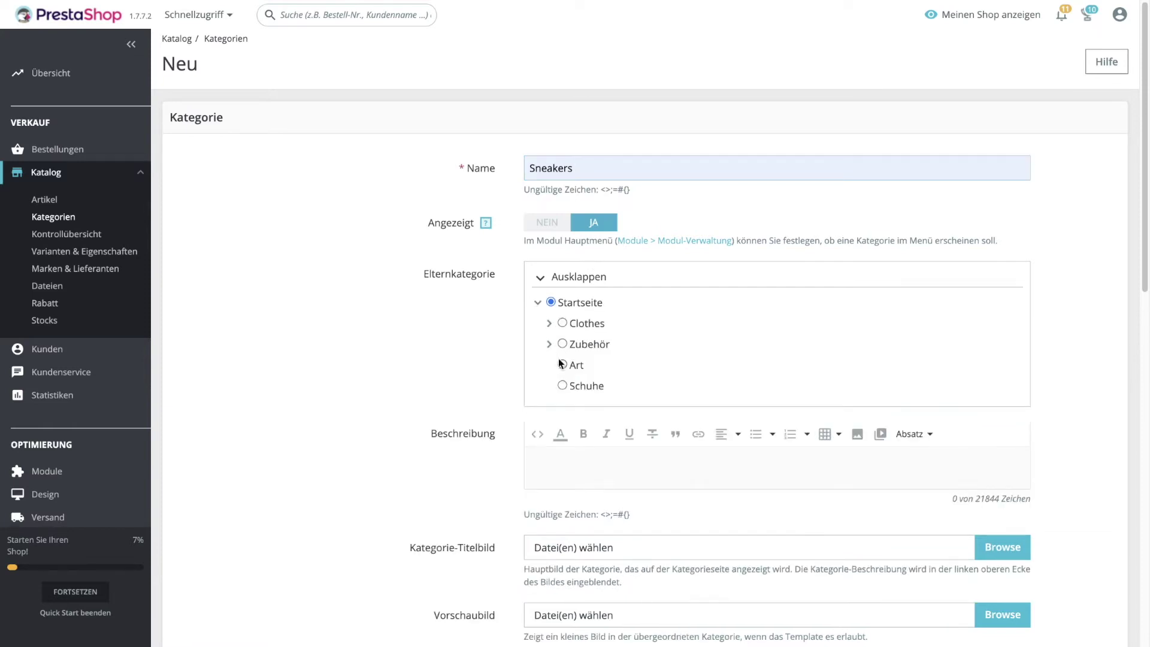
{"action": "left_click", "coordinate": [562, 383]}
Give it the description 'Hier gibt es Sneakers' and save the category.
{"action": "scroll", "coordinate": [873, 333], "scroll_direction": "down", "scroll_amount": 3}
{"action": "left_click", "coordinate": [710, 295]}
{"action": "type", "text": "Hier gibte"}
{"action": "key", "text": "BackSpace"}
{"action": "type", "text": "es Sneakers"}
{"action": "scroll", "coordinate": [818, 238], "scroll_direction": "down", "scroll_amount": 7}
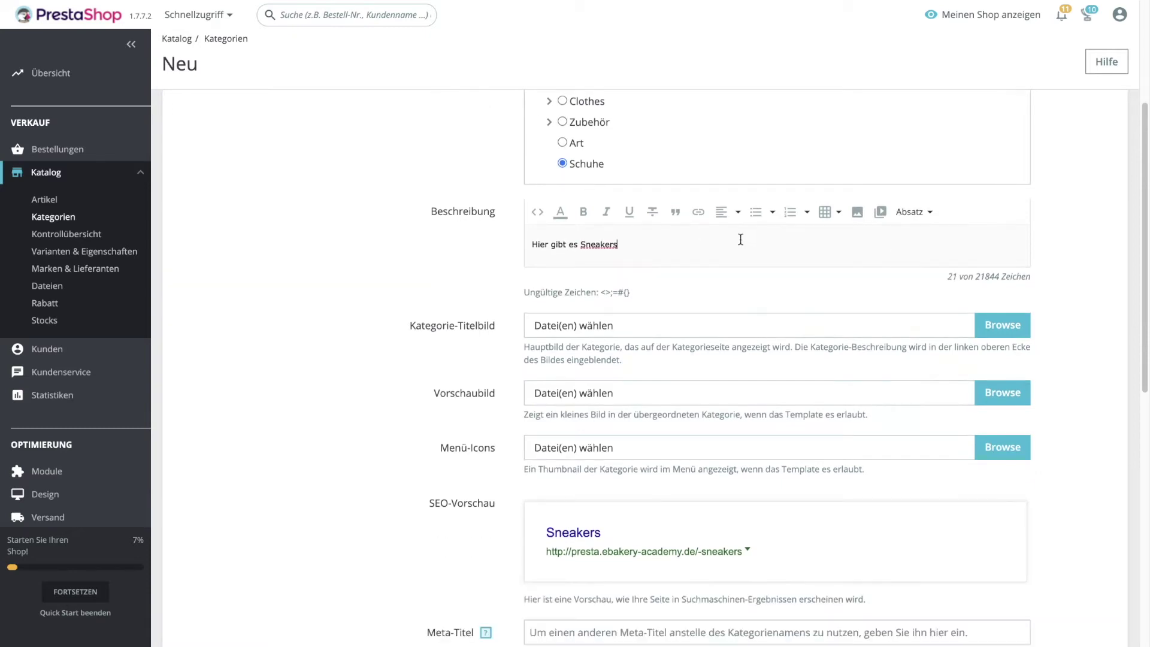
{"action": "scroll", "coordinate": [821, 236], "scroll_direction": "down", "scroll_amount": 4}
{"action": "left_click", "coordinate": [1082, 608]}
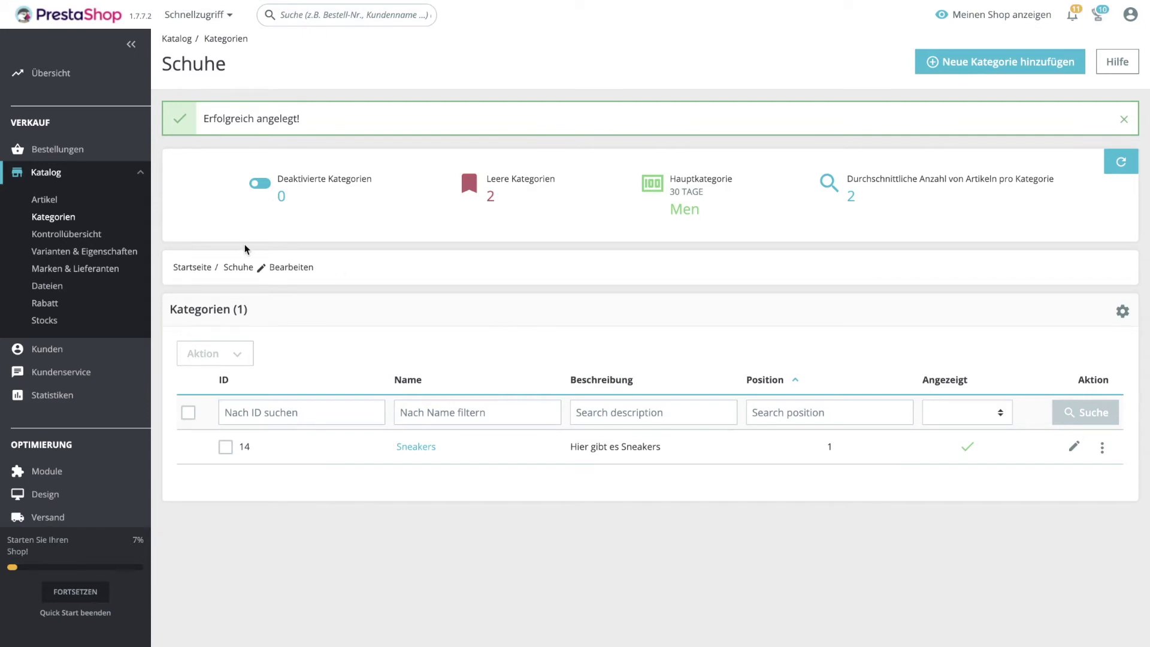
Start a new product in Katalog > Artikel named 'Sneaker weiß'.
{"action": "left_click", "coordinate": [42, 199]}
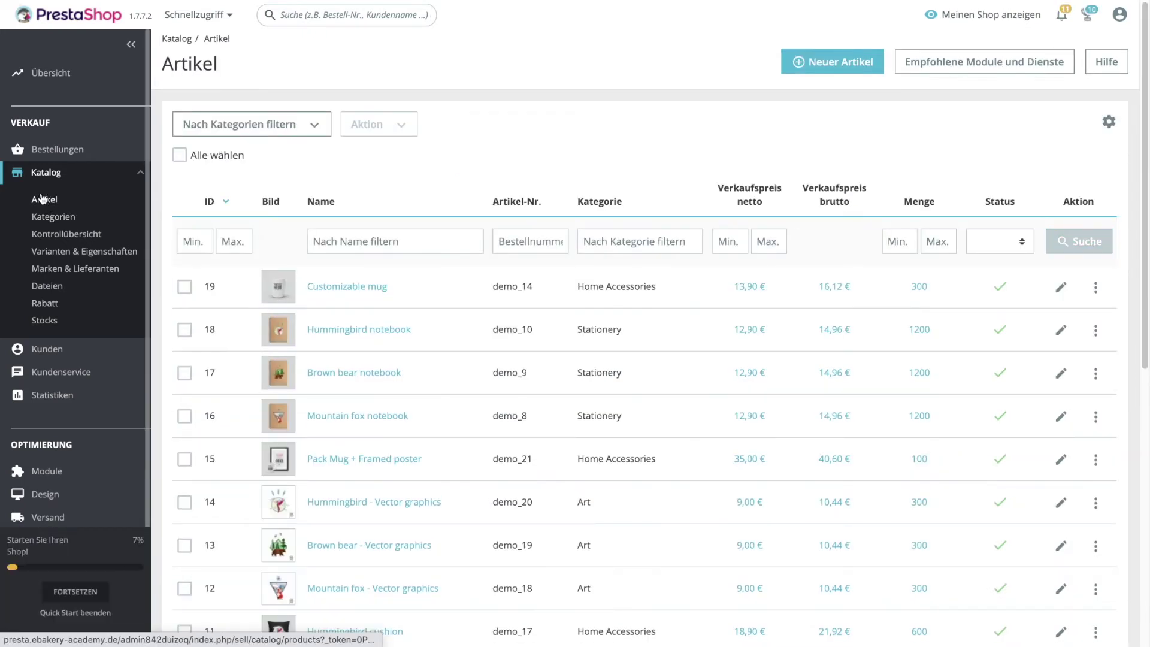
{"action": "left_click", "coordinate": [818, 63]}
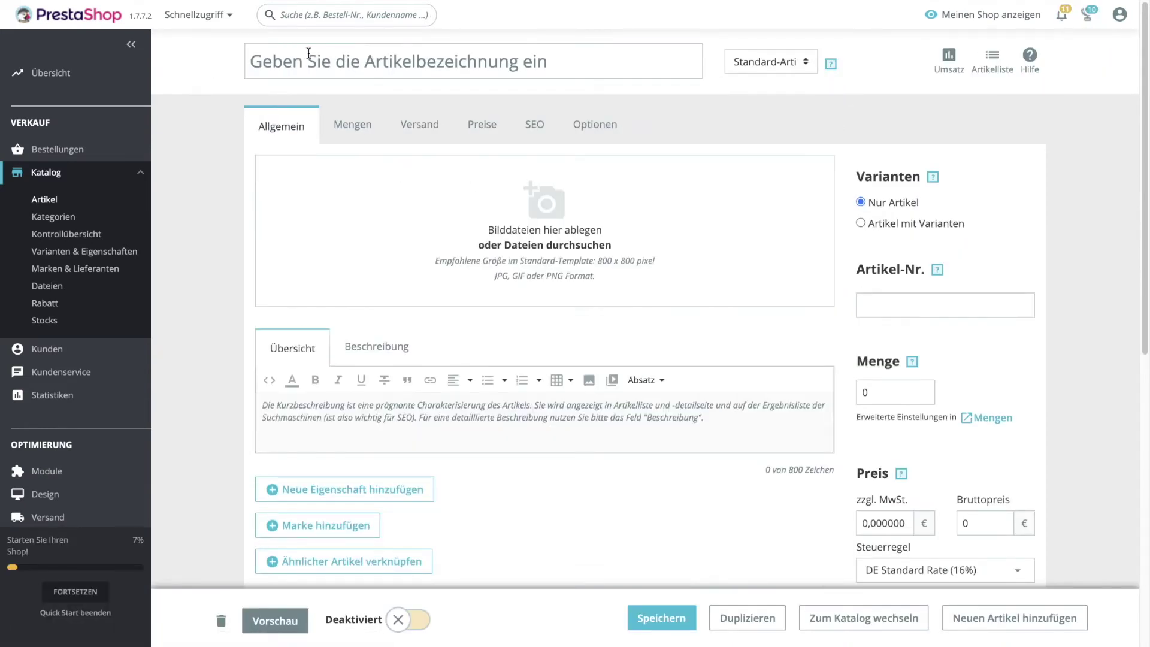
{"action": "left_click", "coordinate": [331, 58]}
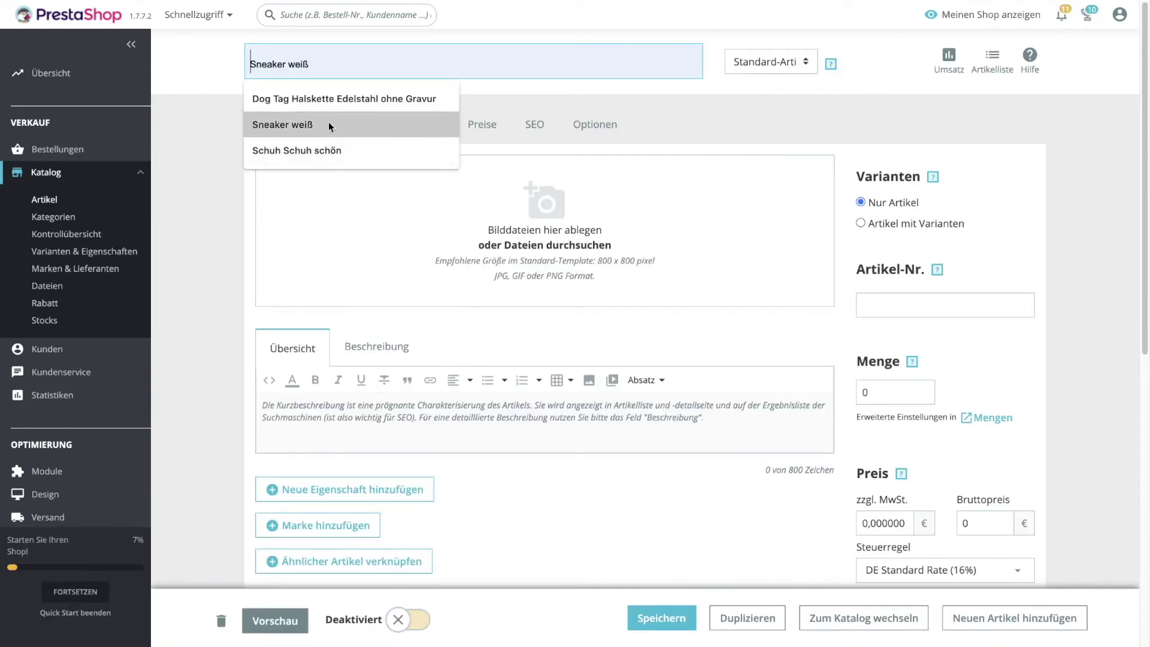
{"action": "left_click", "coordinate": [329, 124]}
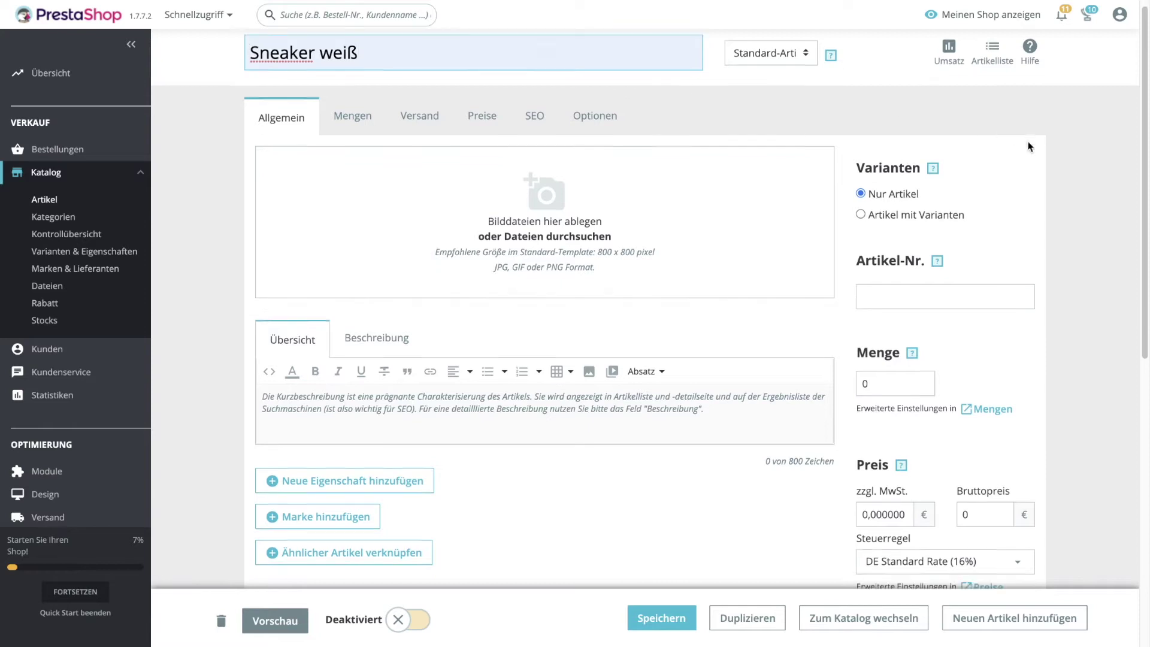
Upload sneakeria-sneaker-weiss.jpg as the product image.
{"action": "scroll", "coordinate": [1029, 145], "scroll_direction": "down", "scroll_amount": 1}
{"action": "left_click", "coordinate": [535, 200]}
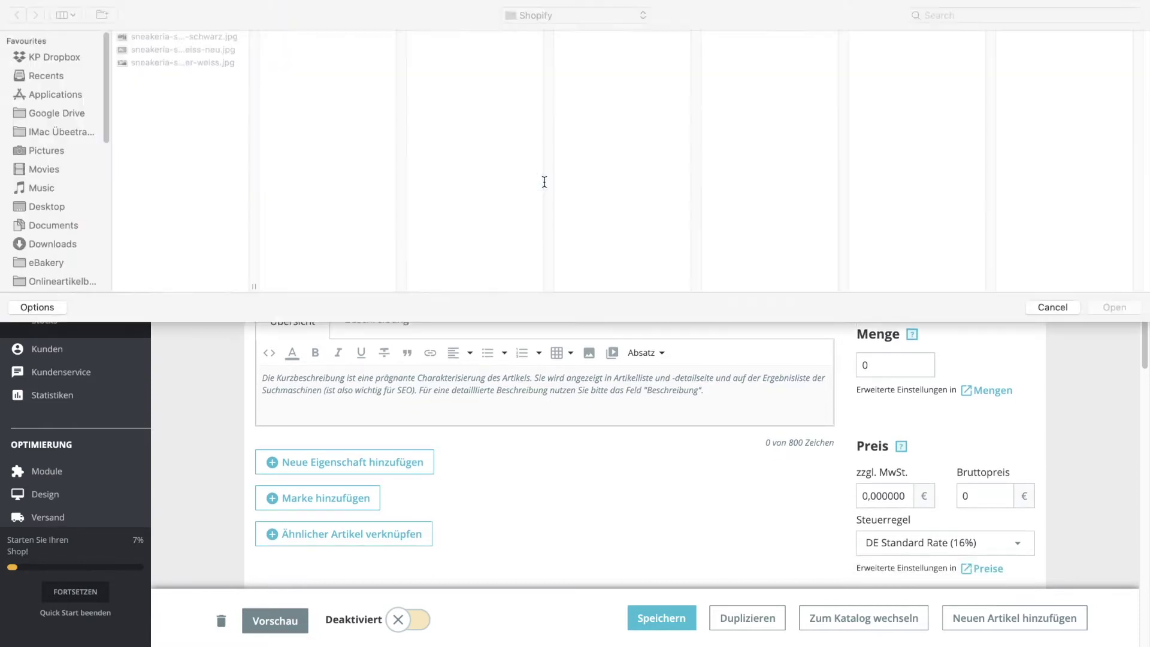
{"action": "left_click", "coordinate": [157, 63]}
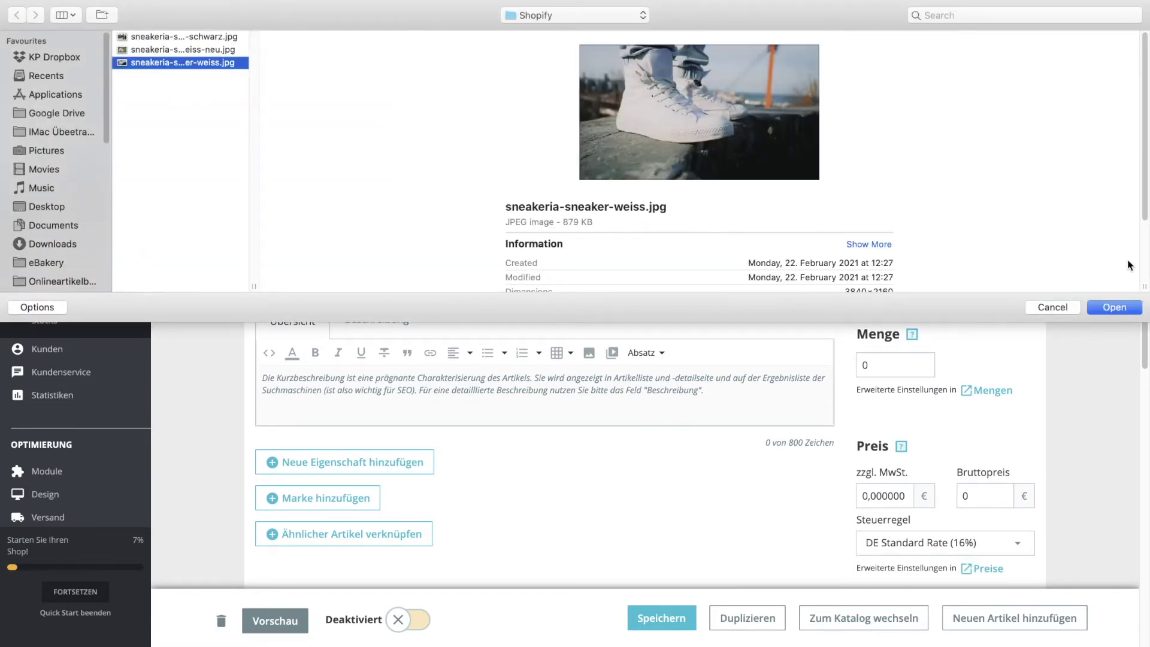
{"action": "left_click", "coordinate": [1115, 307]}
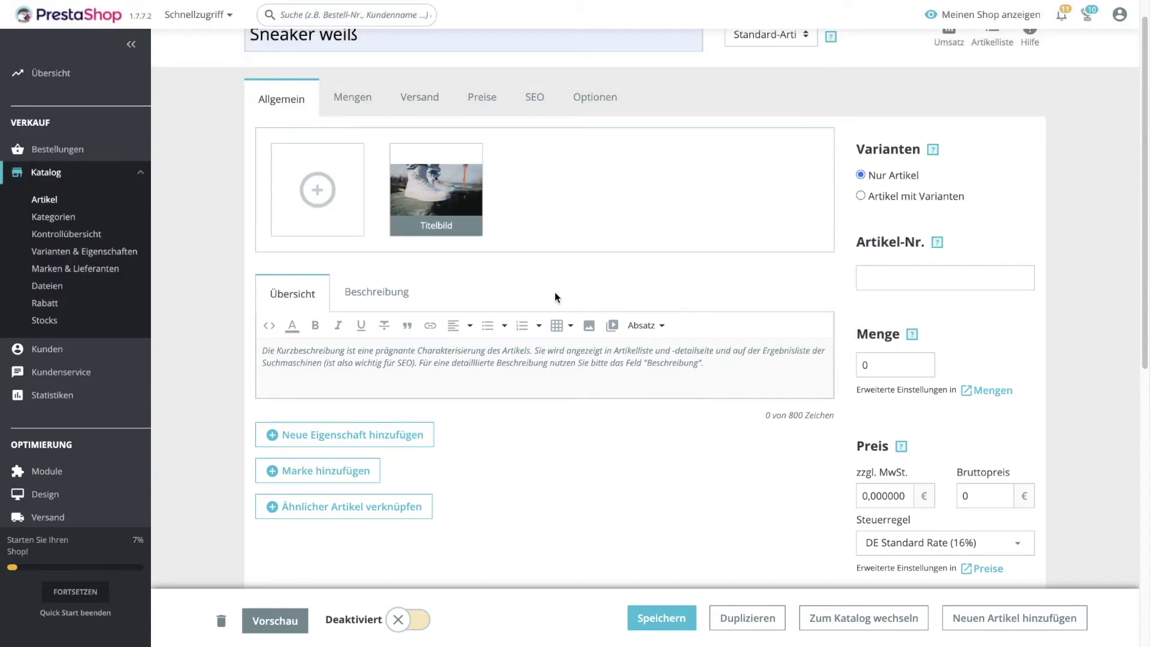
Write 'Das sind unsere weißen Sneakers' as the full description in the Beschreibung tab.
{"action": "scroll", "coordinate": [595, 267], "scroll_direction": "down", "scroll_amount": 2}
{"action": "scroll", "coordinate": [595, 270], "scroll_direction": "down", "scroll_amount": 1}
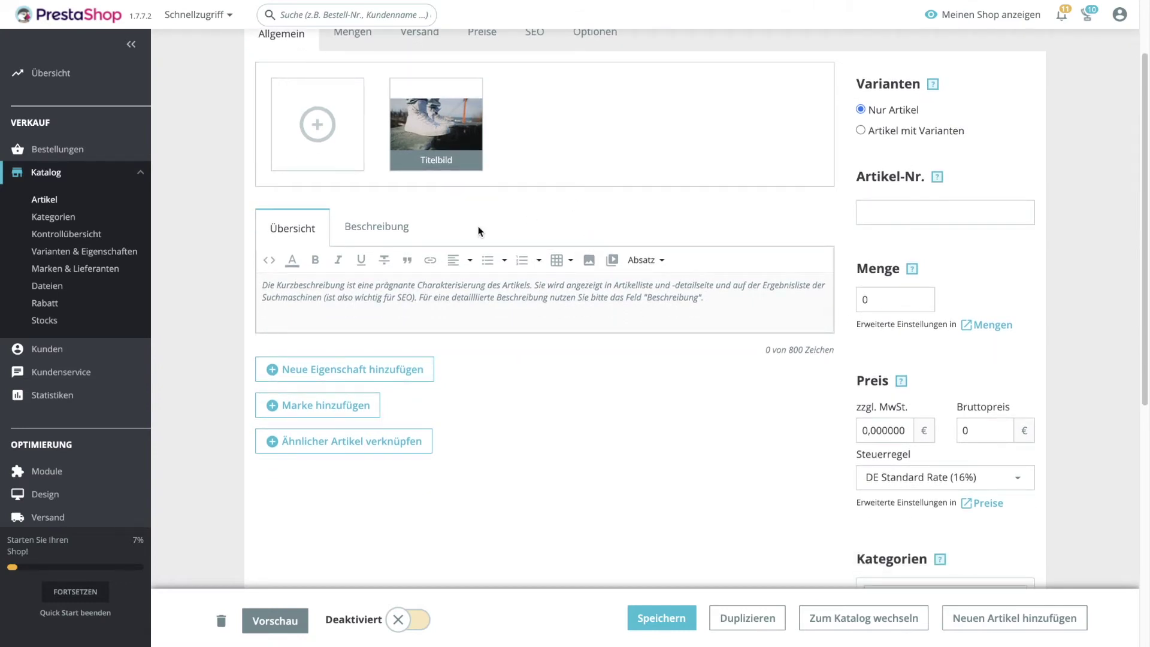
{"action": "left_click", "coordinate": [395, 229]}
{"action": "left_click", "coordinate": [413, 295]}
{"action": "type", "text": "Das sind unsere weißen Sneakers"}
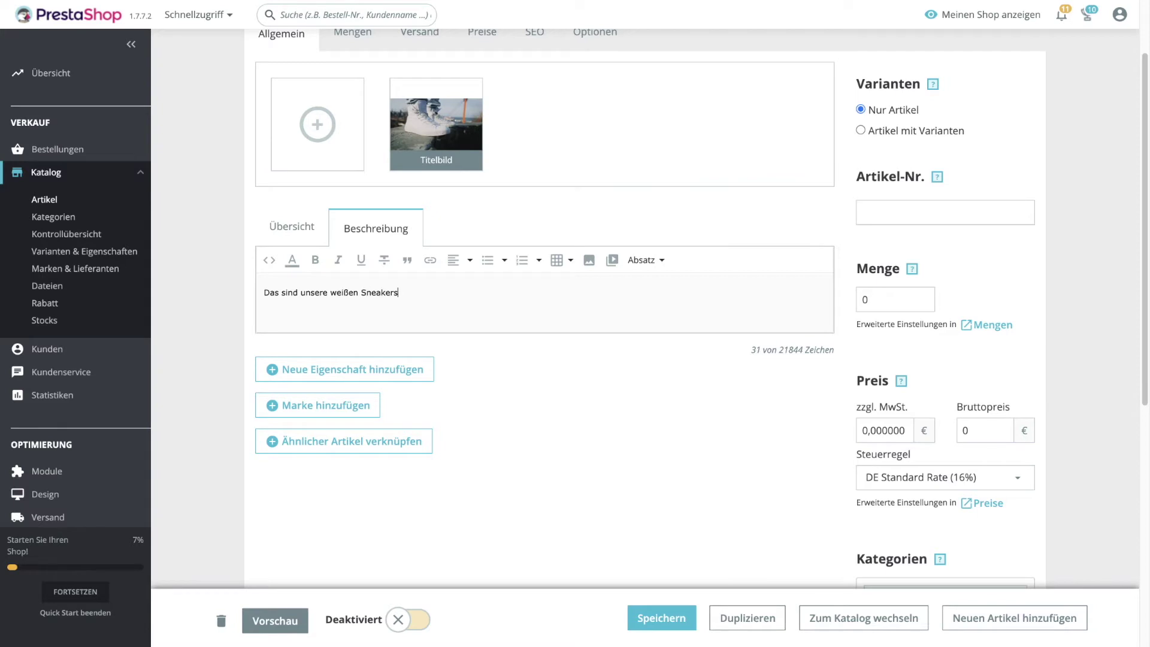
{"action": "scroll", "coordinate": [516, 215], "scroll_direction": "up", "scroll_amount": 1}
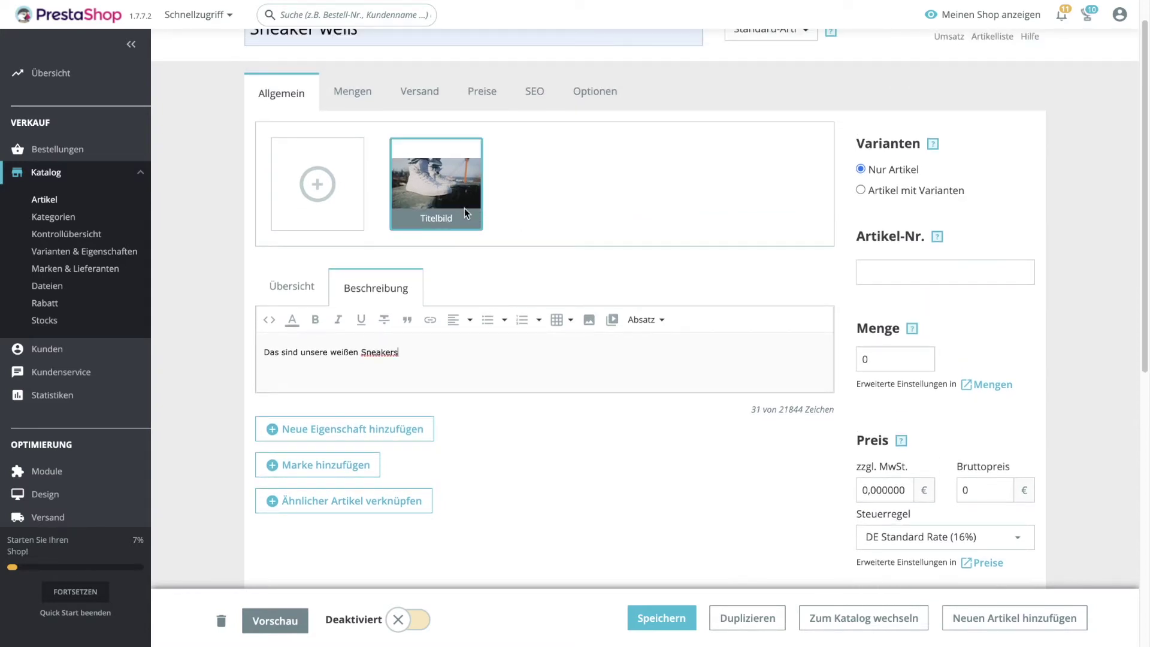
{"action": "scroll", "coordinate": [464, 204], "scroll_direction": "down", "scroll_amount": 2}
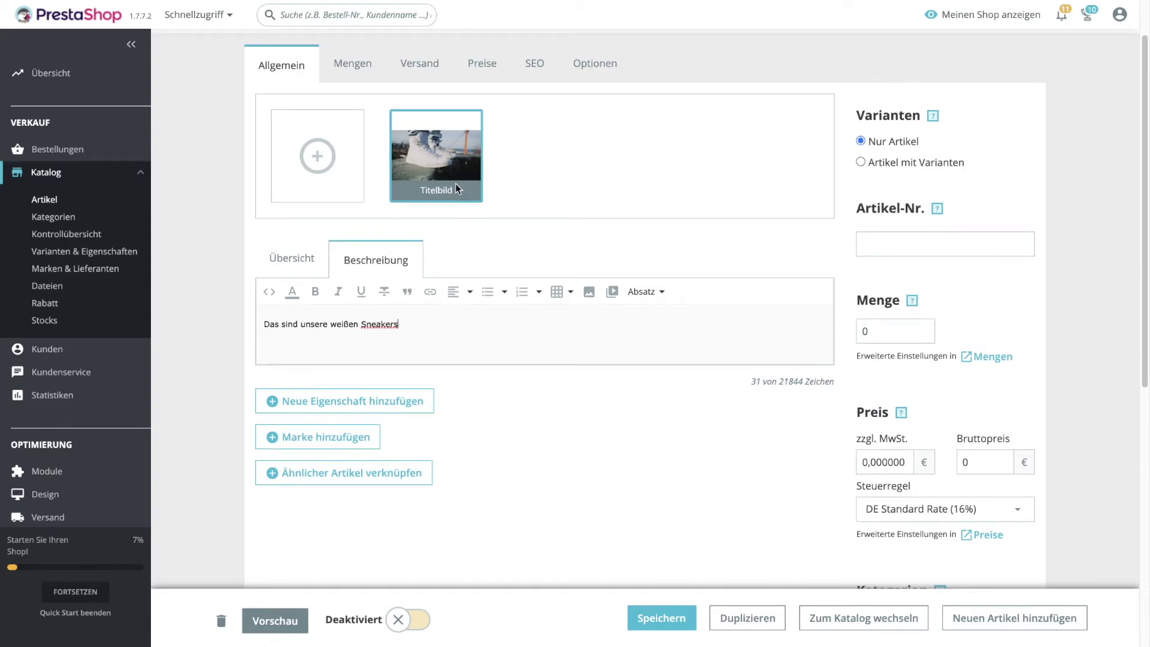
{"action": "scroll", "coordinate": [472, 129], "scroll_direction": "up", "scroll_amount": 1}
Set the stock quantity to 15 and the net price to 49,99 €.
{"action": "scroll", "coordinate": [472, 129], "scroll_direction": "down", "scroll_amount": 1}
{"action": "left_click", "coordinate": [908, 336]}
{"action": "type", "text": "15"}
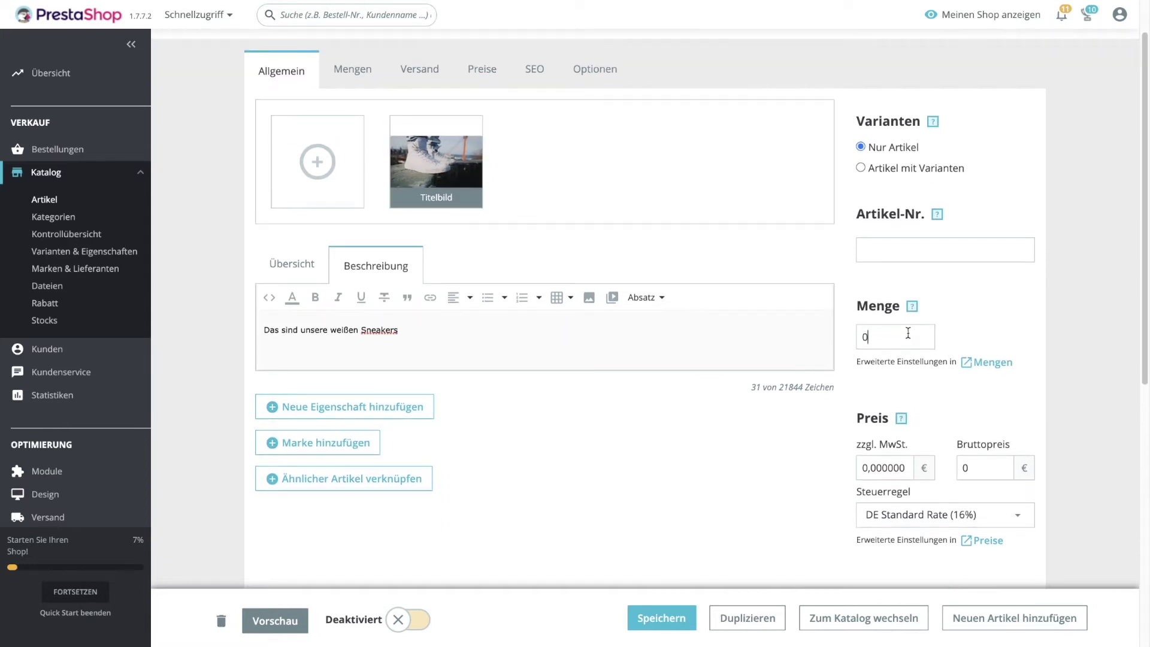
{"action": "left_click", "coordinate": [877, 463]}
{"action": "key", "text": "BackSpace"}
{"action": "type", "text": "49,99"}
Assign the product to the Sneakers category, switch it online and save it.
{"action": "scroll", "coordinate": [873, 433], "scroll_direction": "down", "scroll_amount": 2}
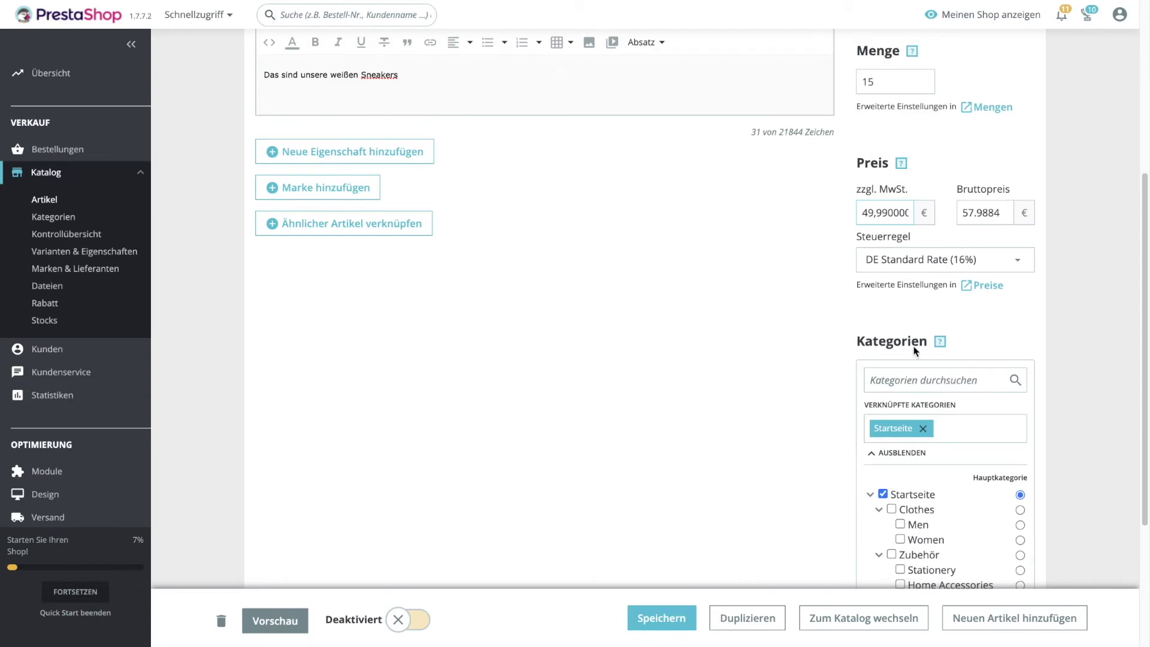
{"action": "scroll", "coordinate": [926, 360], "scroll_direction": "down", "scroll_amount": 3}
{"action": "left_click", "coordinate": [900, 523]}
{"action": "scroll", "coordinate": [900, 528], "scroll_direction": "down", "scroll_amount": 3}
{"action": "scroll", "coordinate": [470, 385], "scroll_direction": "up", "scroll_amount": 12}
{"action": "scroll", "coordinate": [393, 422], "scroll_direction": "down", "scroll_amount": 5}
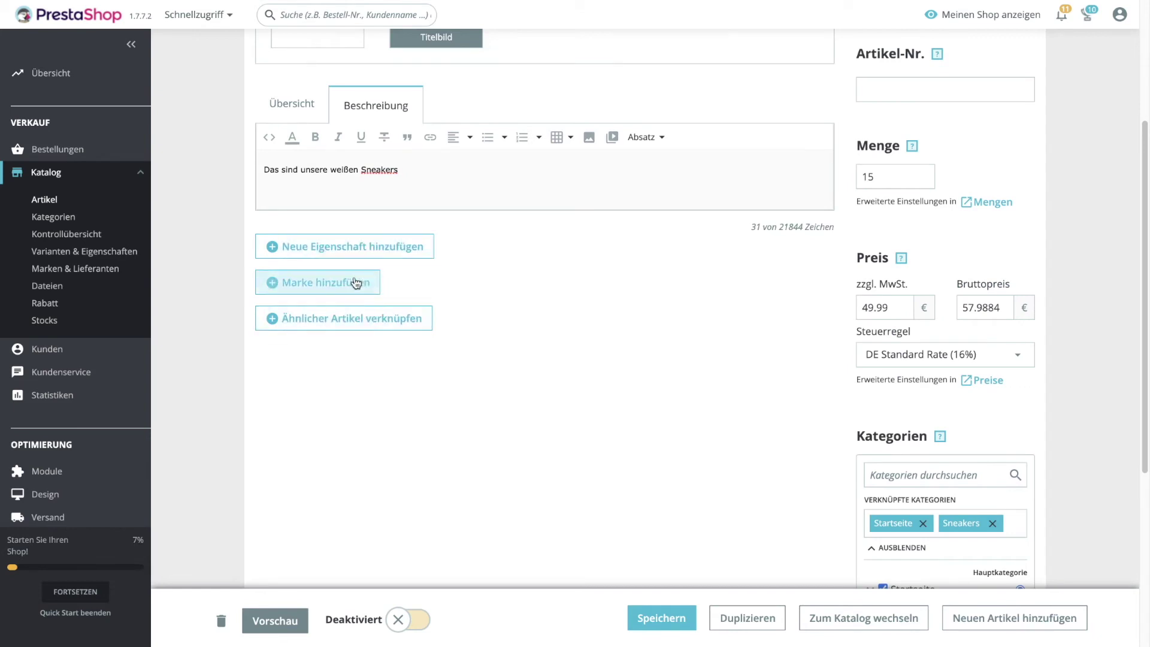
{"action": "scroll", "coordinate": [698, 384], "scroll_direction": "down", "scroll_amount": 1}
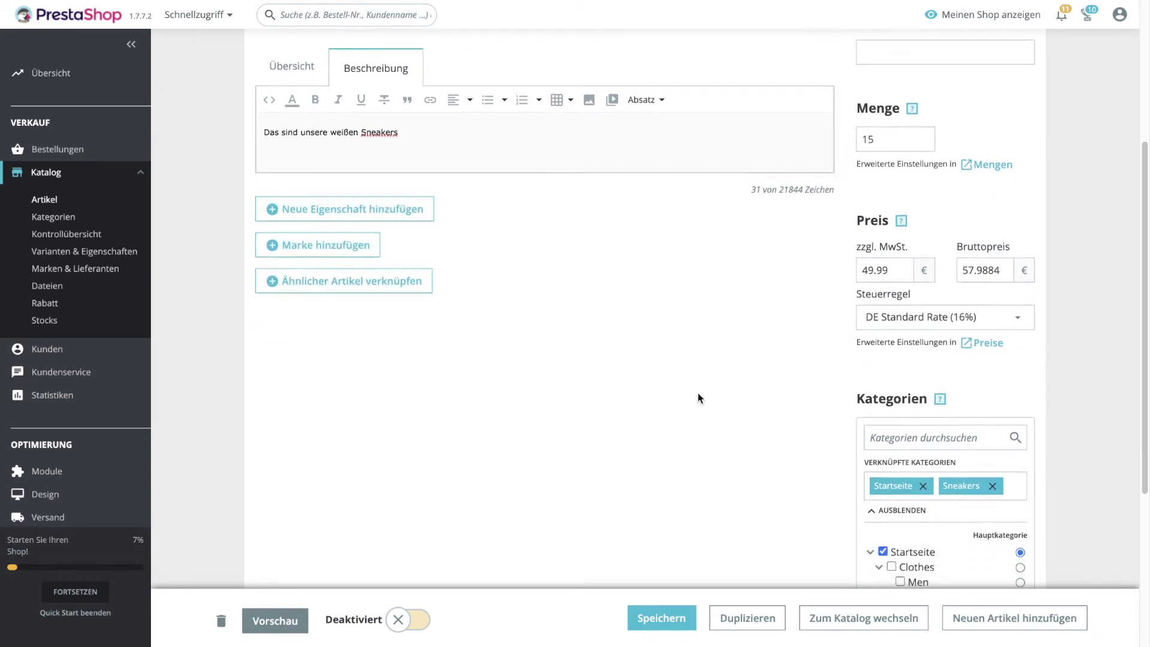
{"action": "scroll", "coordinate": [698, 398], "scroll_direction": "up", "scroll_amount": 4}
{"action": "scroll", "coordinate": [698, 398], "scroll_direction": "down", "scroll_amount": 4}
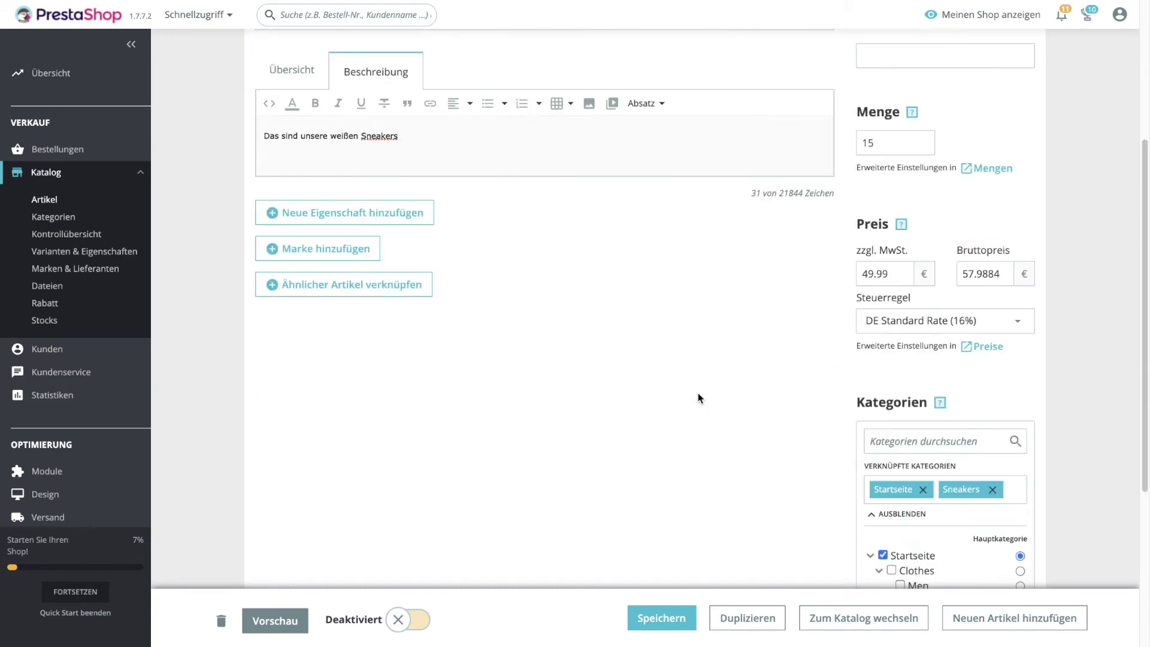
{"action": "scroll", "coordinate": [699, 398], "scroll_direction": "down", "scroll_amount": 4}
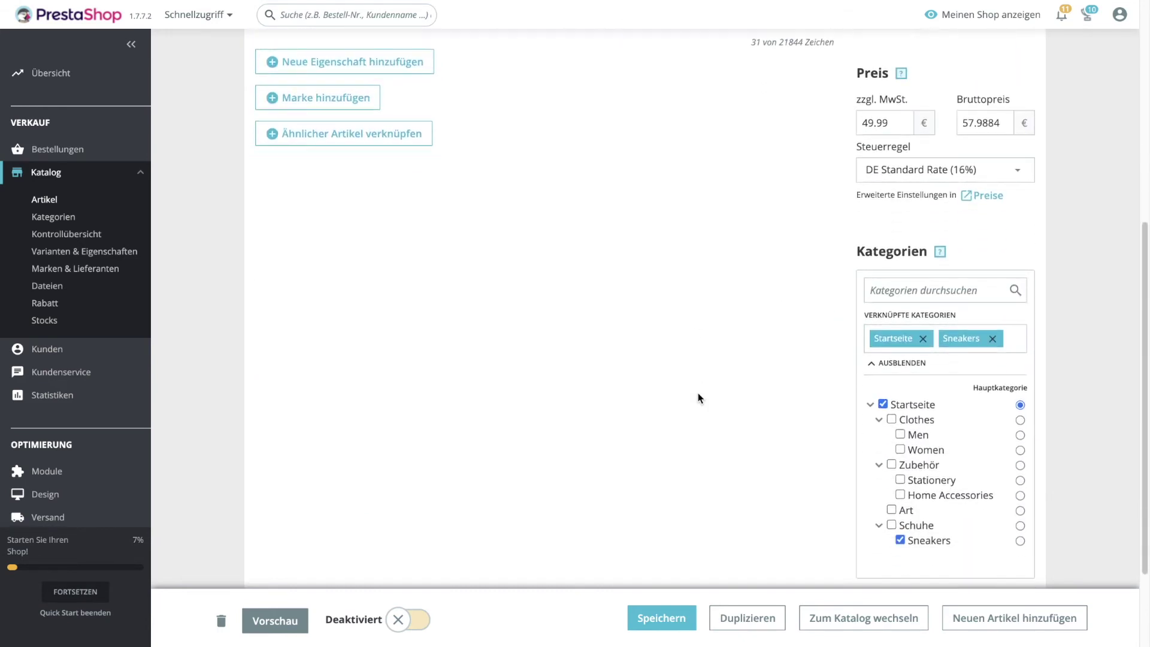
{"action": "left_click", "coordinate": [397, 620]}
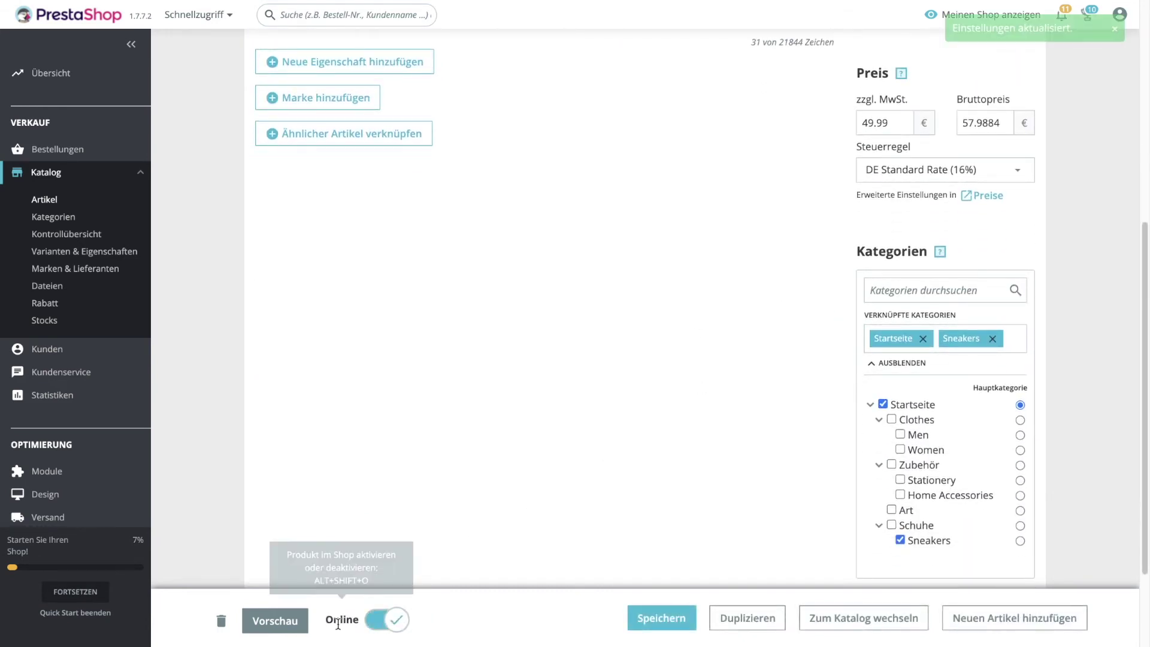
{"action": "left_click", "coordinate": [665, 619]}
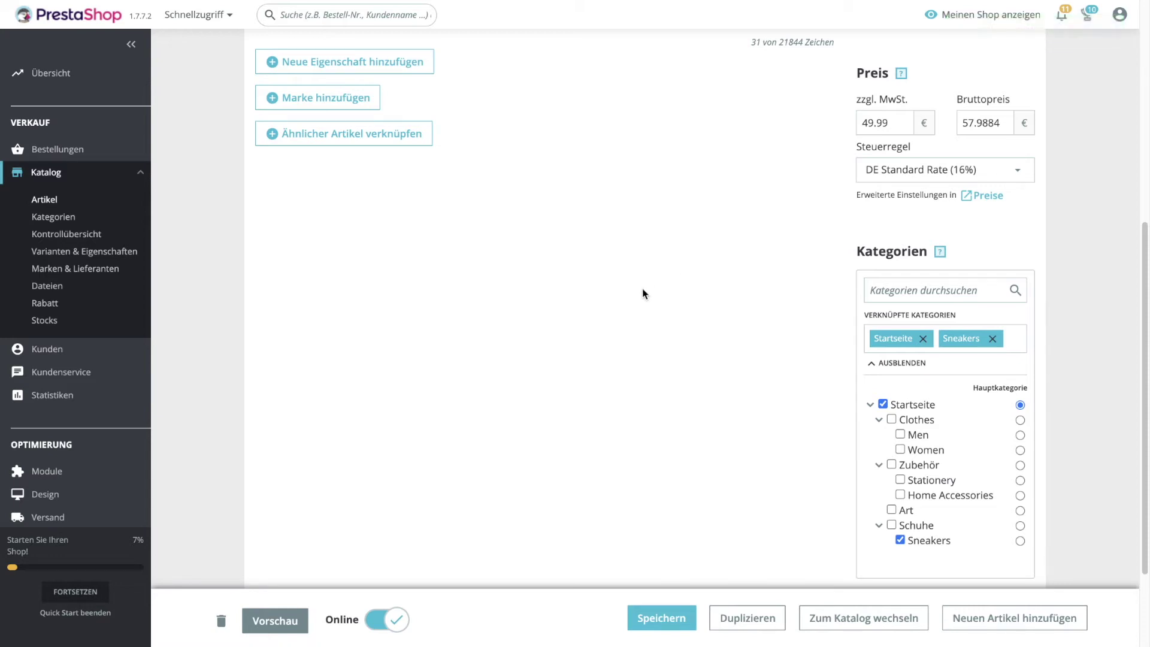
{"action": "scroll", "coordinate": [647, 291], "scroll_direction": "up", "scroll_amount": 1}
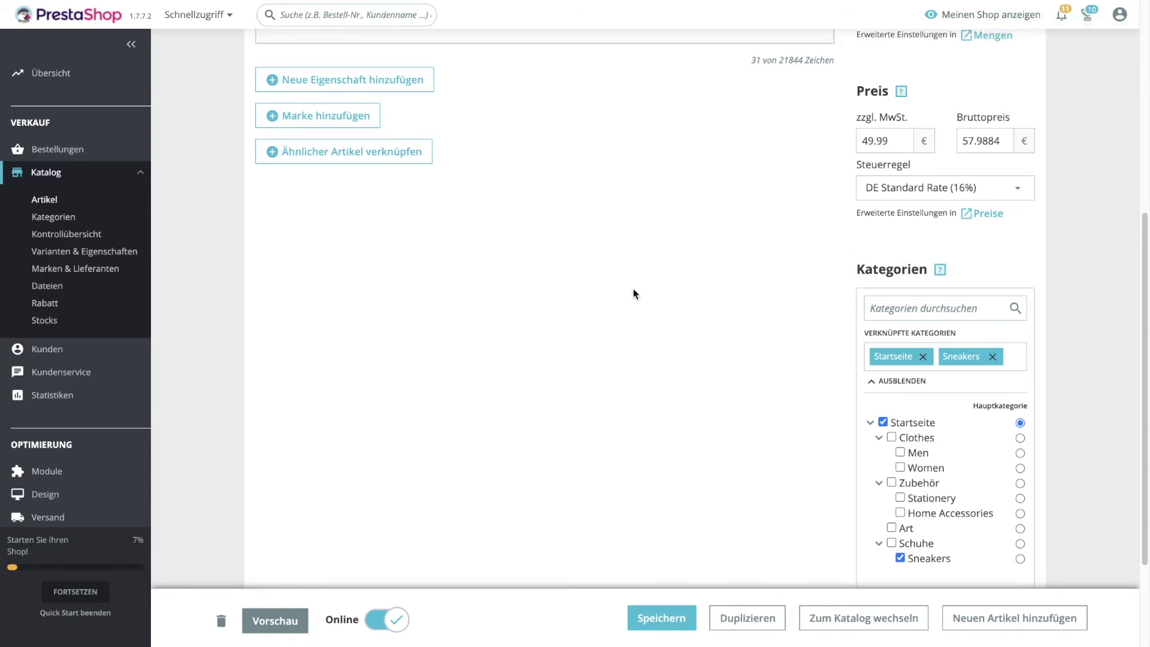
{"action": "scroll", "coordinate": [100, 291], "scroll_direction": "down", "scroll_amount": 2}
{"action": "scroll", "coordinate": [100, 291], "scroll_direction": "down", "scroll_amount": 4}
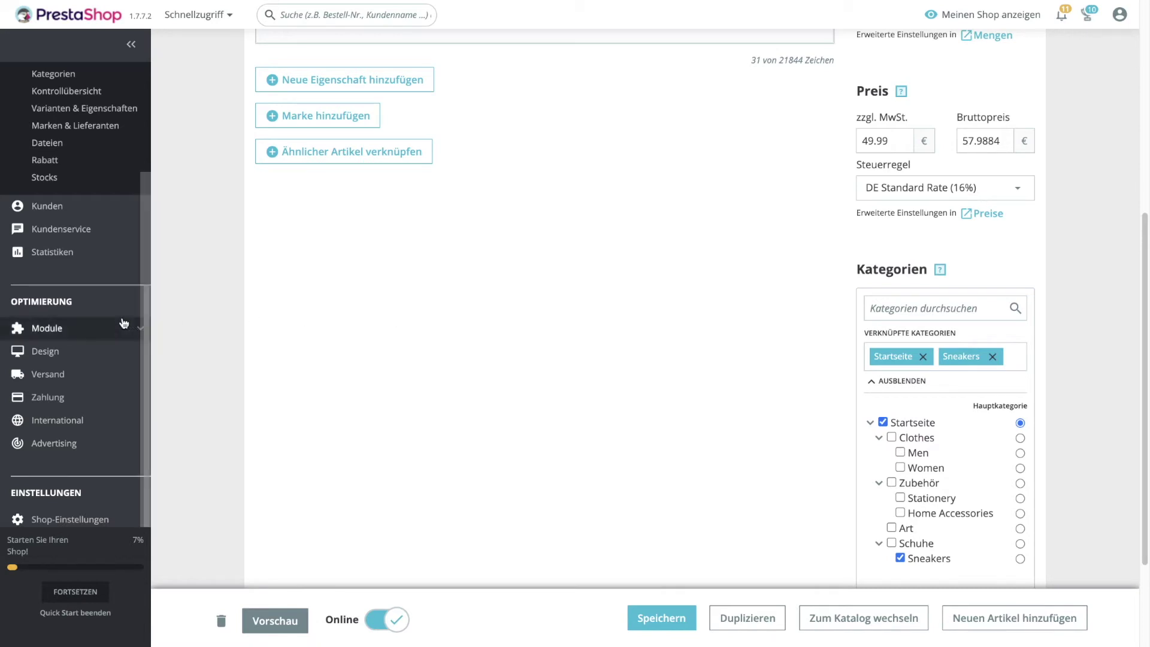
Find the Hauptmenü module by searching 'horizontal' and open its settings.
{"action": "mouse_move", "coordinate": [54, 251]}
{"action": "left_click", "coordinate": [77, 280]}
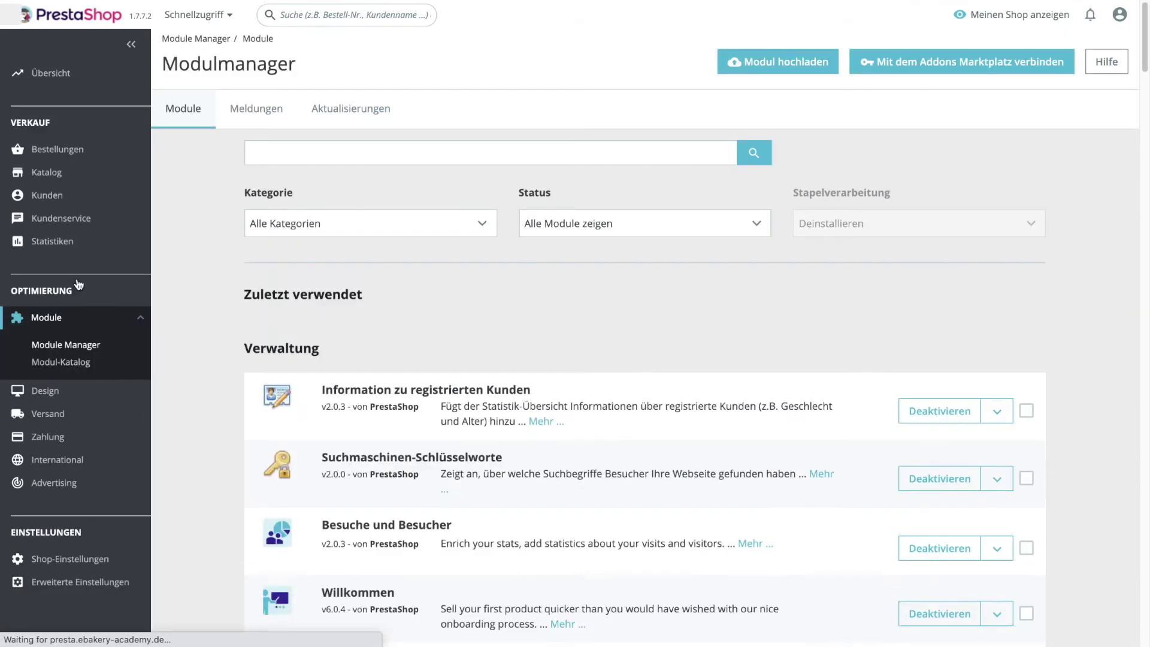
{"action": "left_click", "coordinate": [362, 159]}
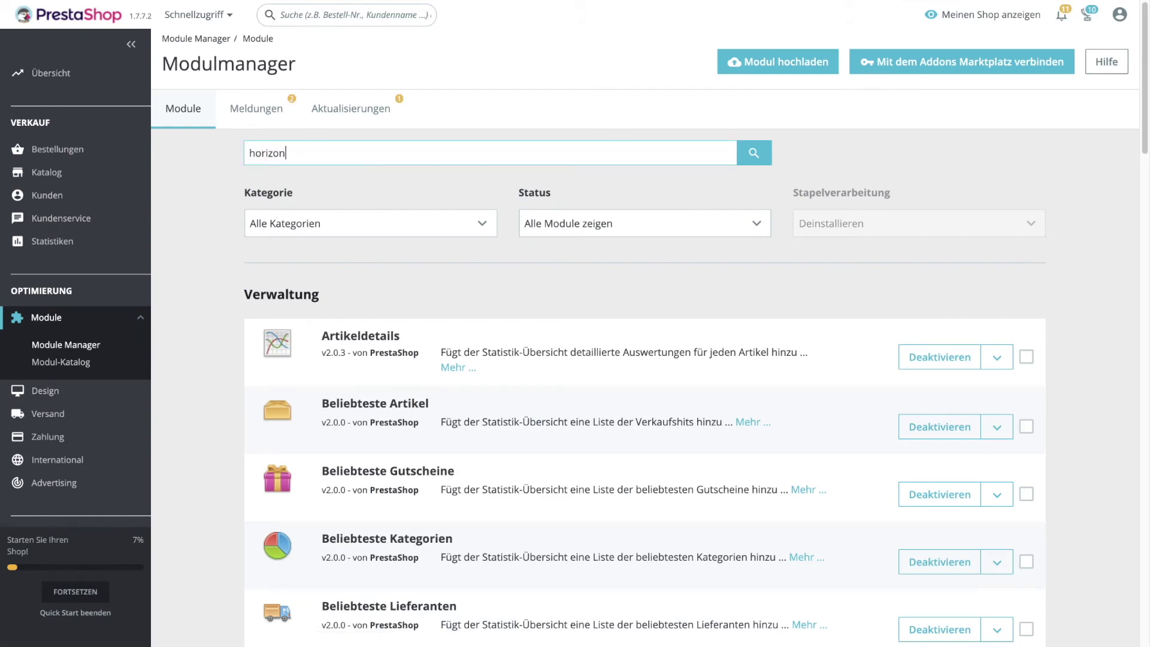
{"action": "type", "text": "horizontal"}
{"action": "key", "text": "Return"}
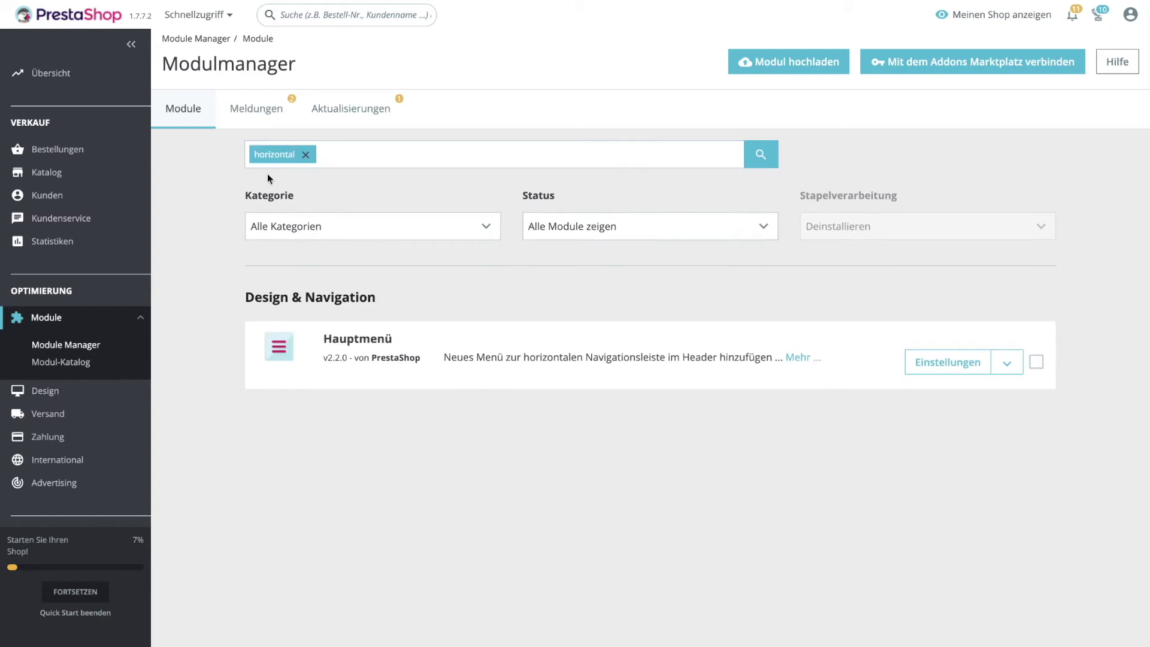
{"action": "left_click_drag", "start_coordinate": [526, 358], "coordinate": [662, 358]}
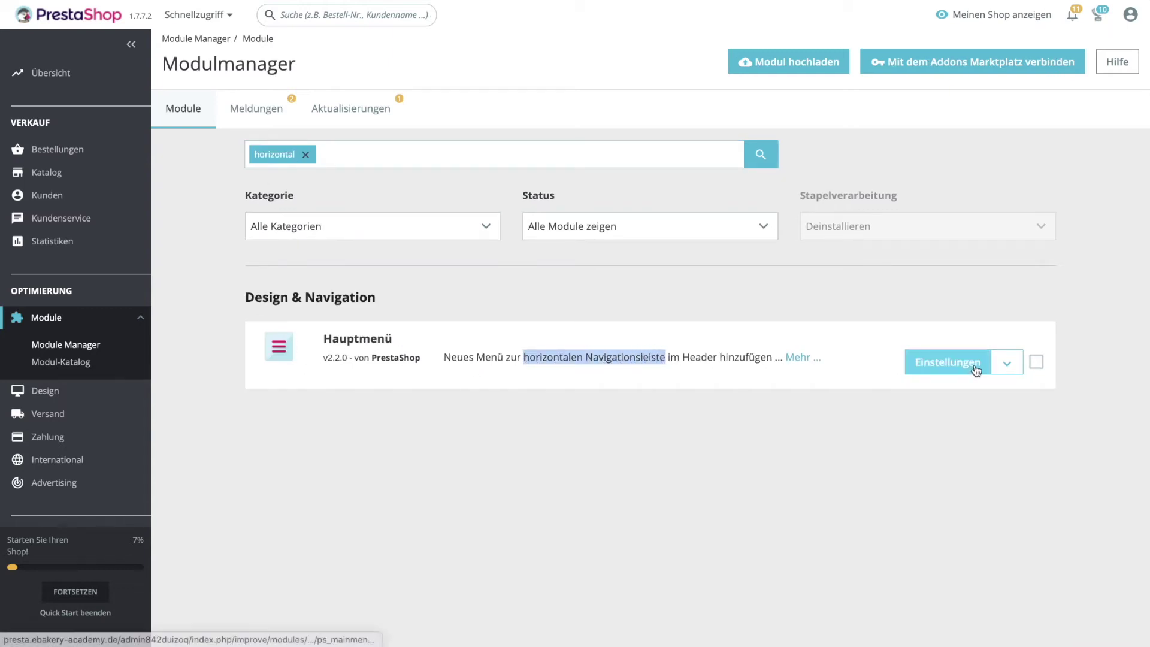
{"action": "left_click", "coordinate": [965, 363]}
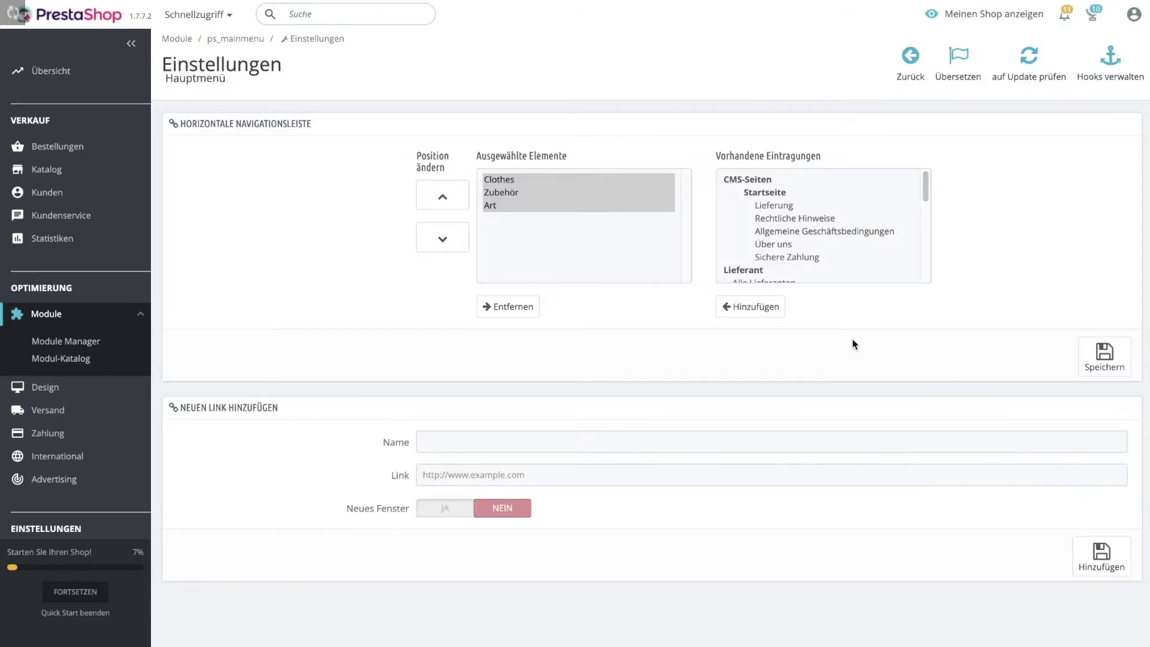
Add Schuhe (SneakeriaBerlin) to the menu's selected items and save.
{"action": "scroll", "coordinate": [835, 206], "scroll_direction": "down", "scroll_amount": 3}
{"action": "scroll", "coordinate": [835, 207], "scroll_direction": "up", "scroll_amount": 3}
{"action": "scroll", "coordinate": [836, 206], "scroll_direction": "down", "scroll_amount": 5}
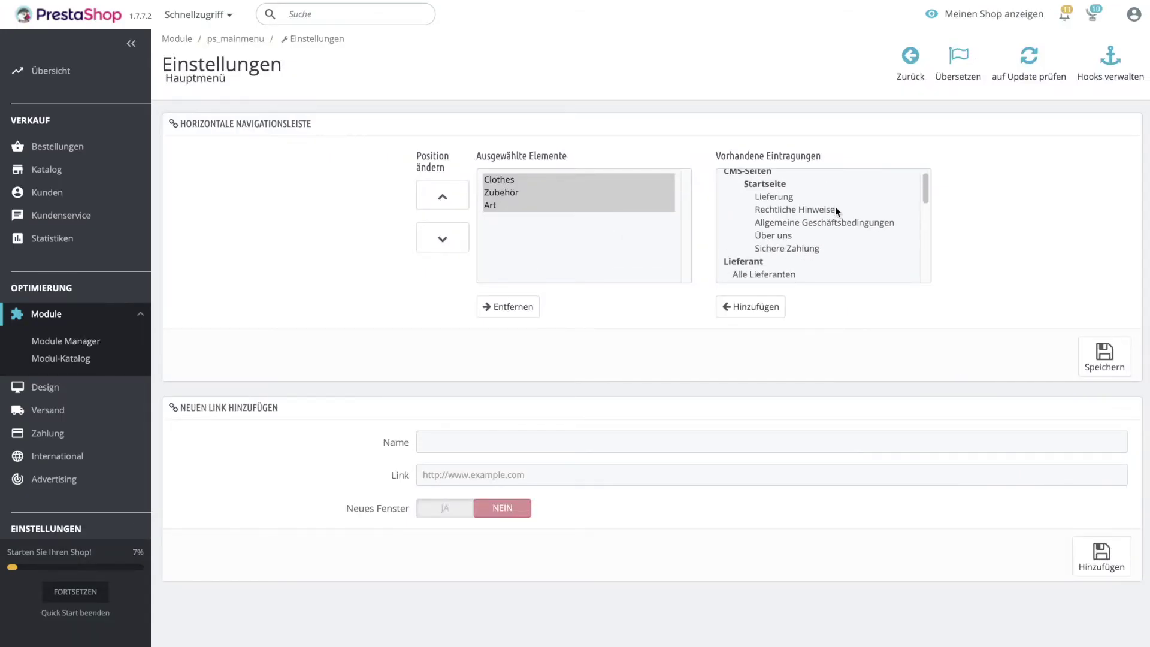
{"action": "scroll", "coordinate": [842, 208], "scroll_direction": "down", "scroll_amount": 1}
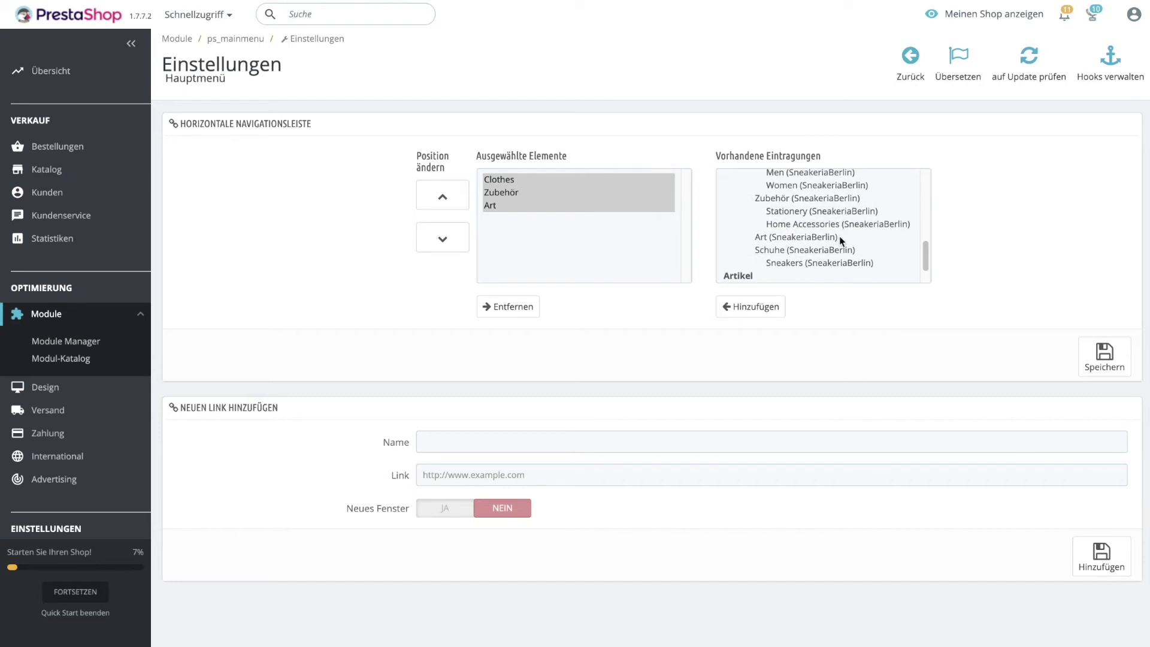
{"action": "left_click", "coordinate": [810, 251]}
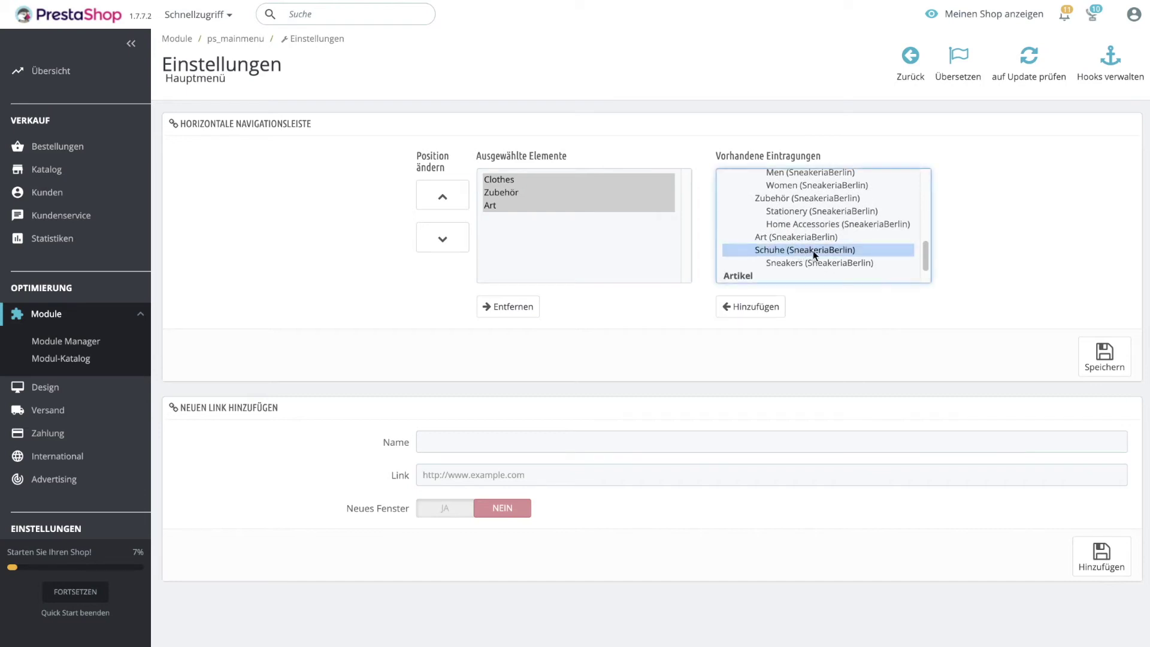
{"action": "left_click", "coordinate": [752, 307]}
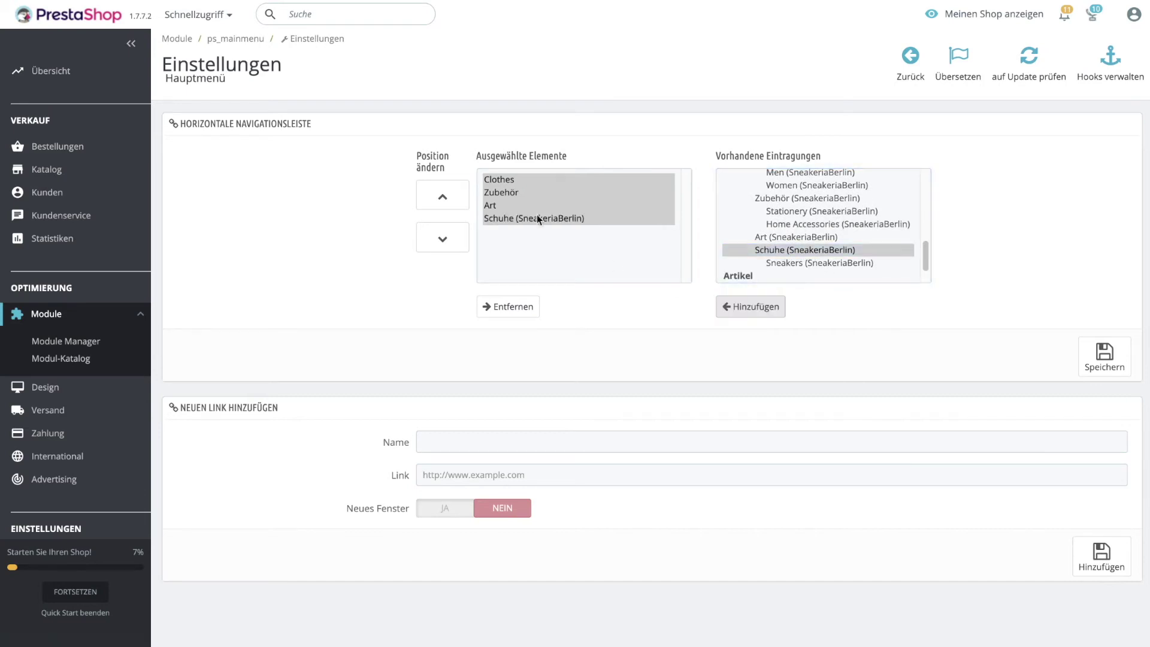
{"action": "left_click", "coordinate": [1105, 358]}
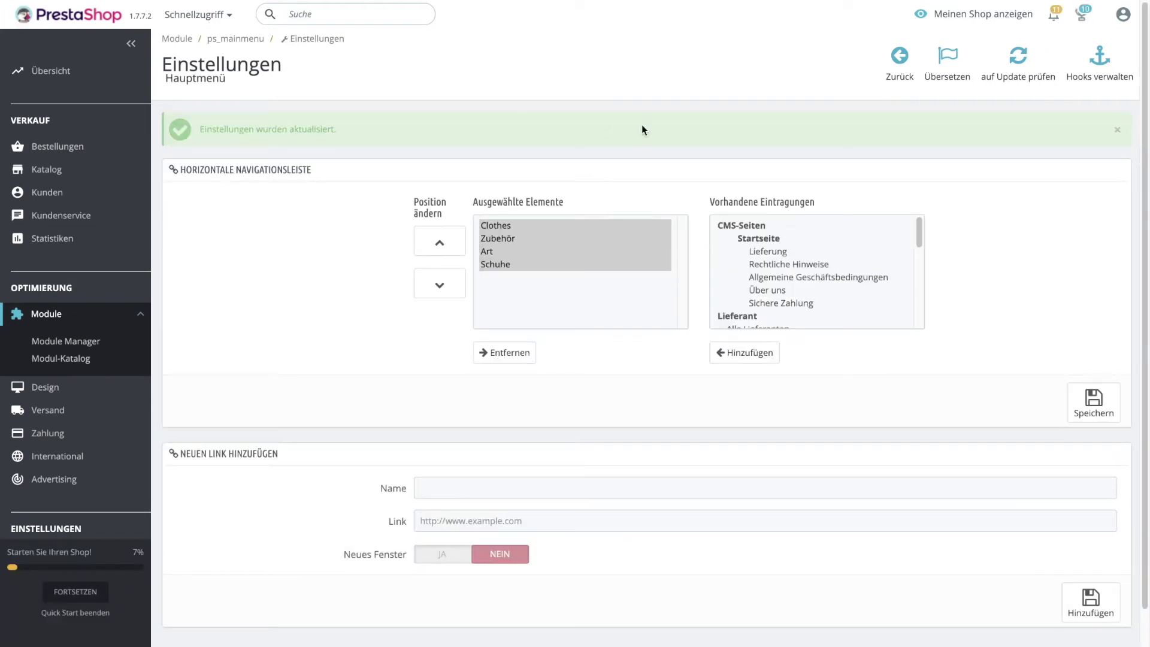
On the storefront, open Sneaker Weiss via the SCHUHE > SNEAKERS menu.
{"action": "left_click", "coordinate": [961, 22]}
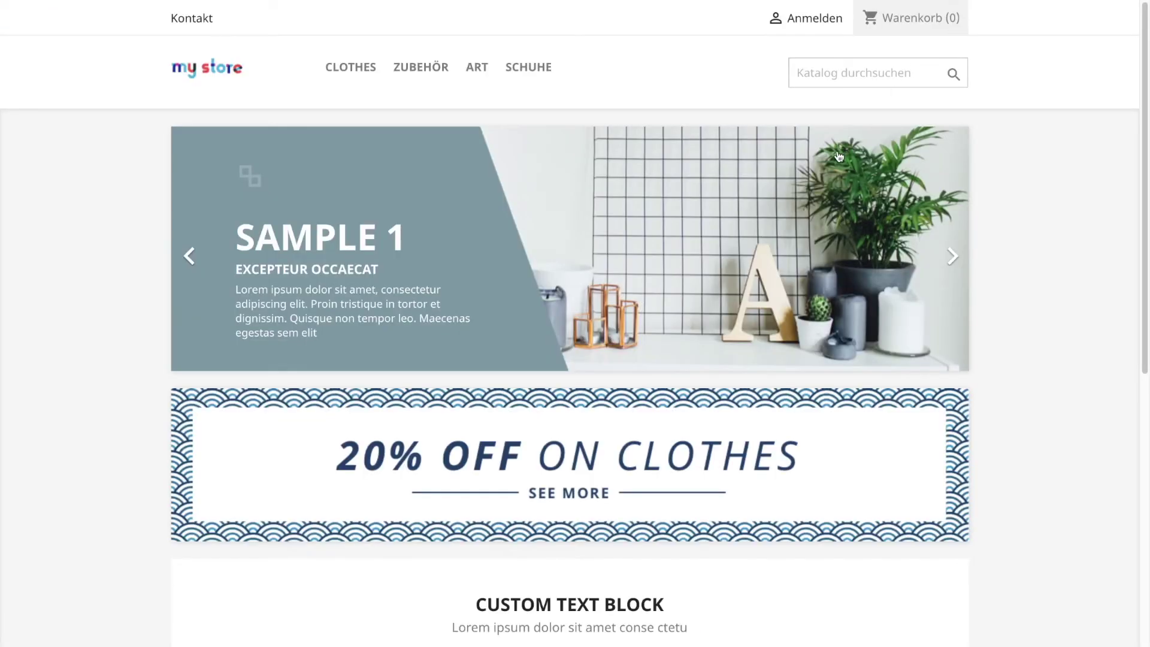
{"action": "mouse_move", "coordinate": [540, 71]}
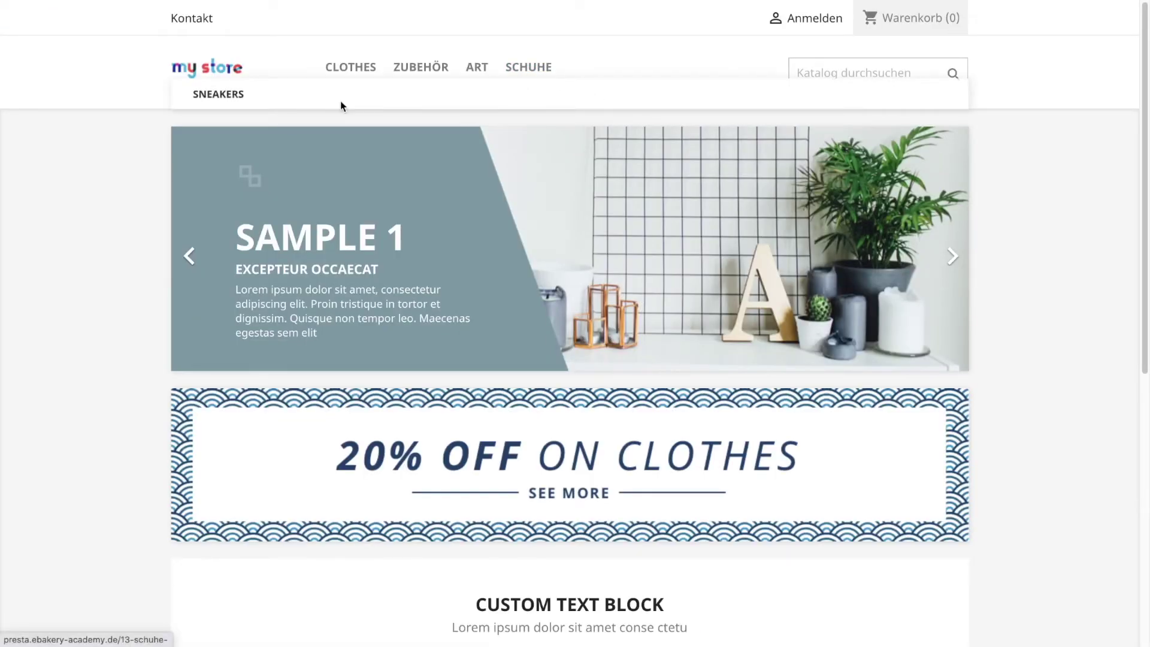
{"action": "left_click", "coordinate": [235, 100]}
{"action": "scroll", "coordinate": [667, 283], "scroll_direction": "down", "scroll_amount": 1}
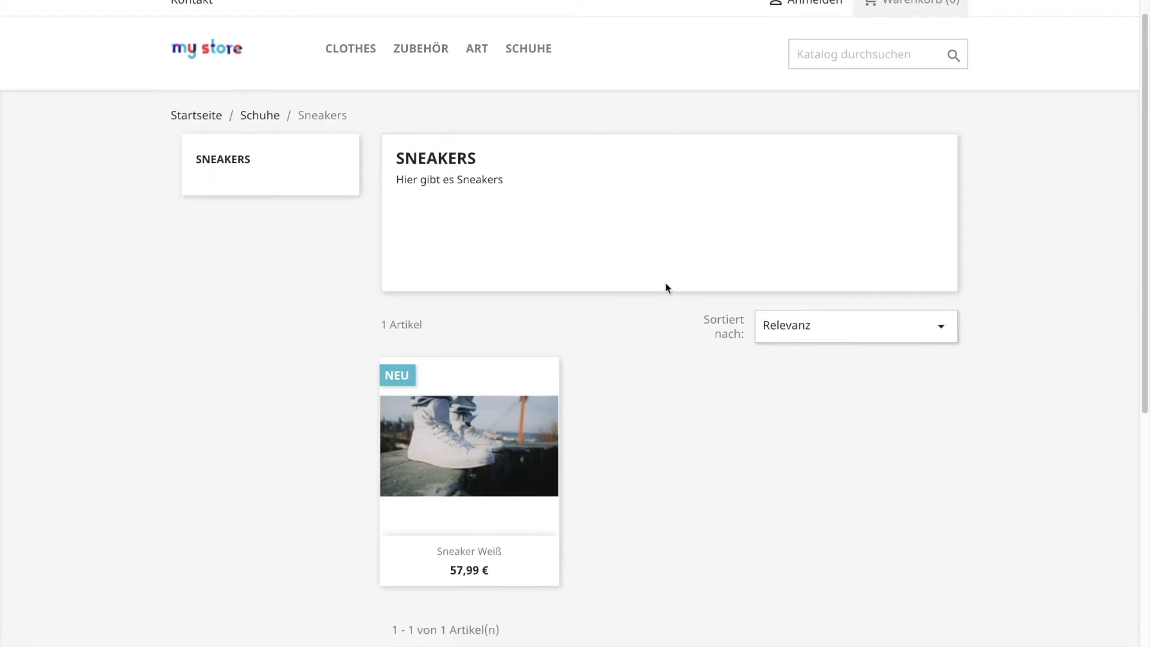
{"action": "left_click", "coordinate": [470, 402]}
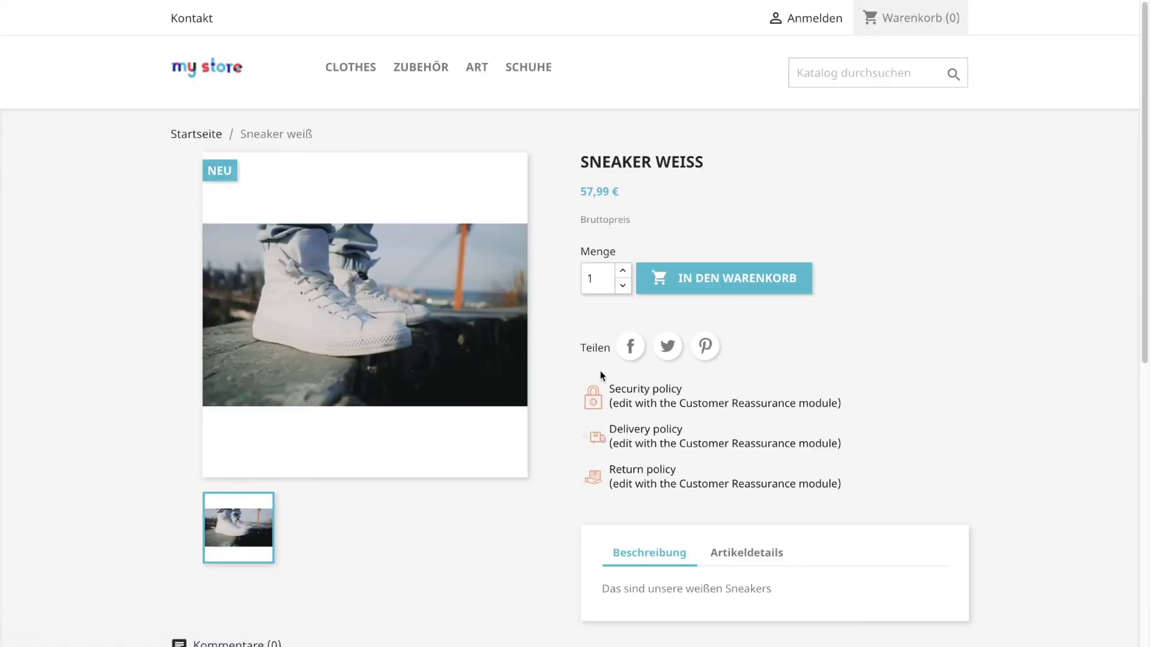
Add the white sneaker to the cart and proceed to checkout.
{"action": "left_click", "coordinate": [731, 279]}
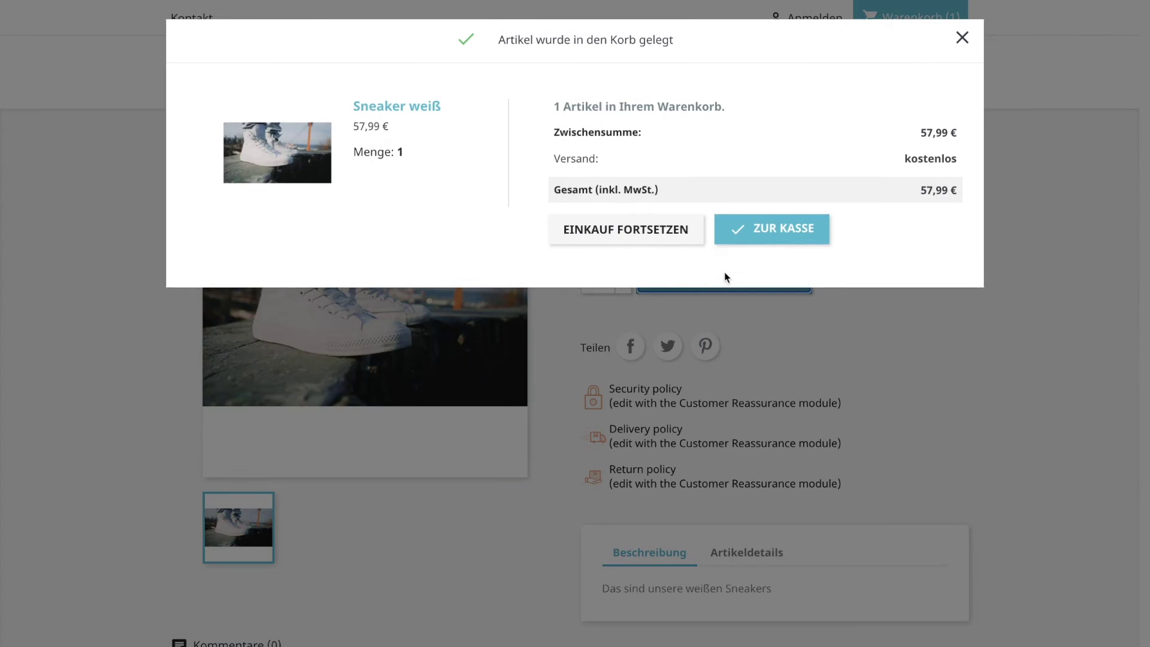
{"action": "left_click", "coordinate": [751, 239]}
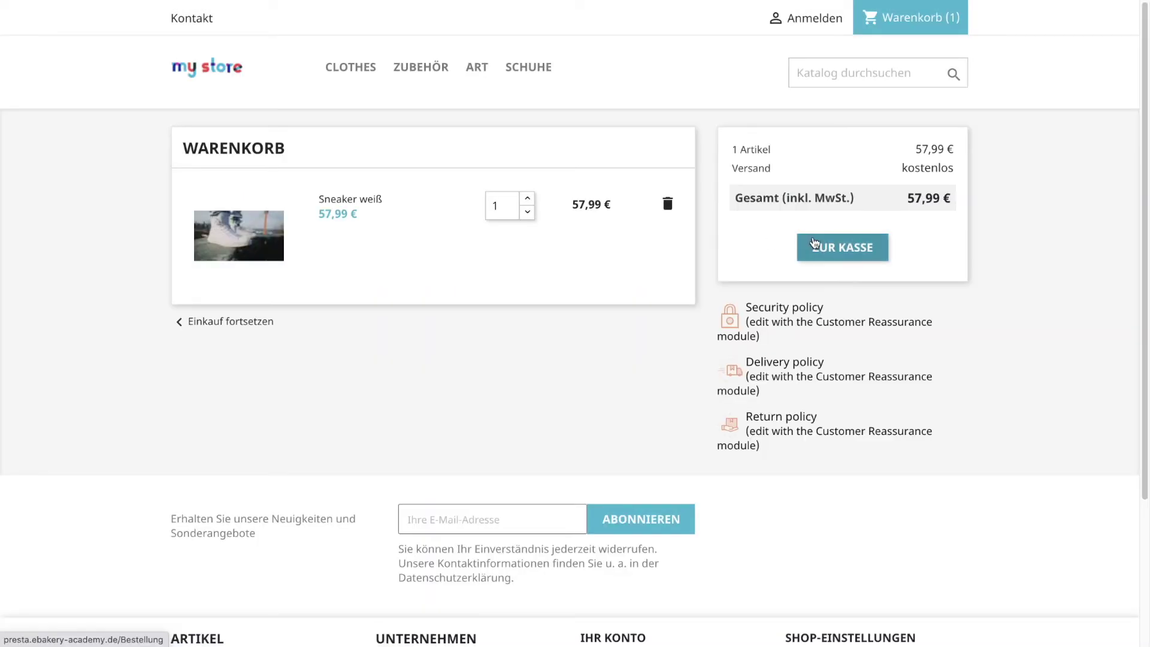
{"action": "left_click", "coordinate": [814, 244]}
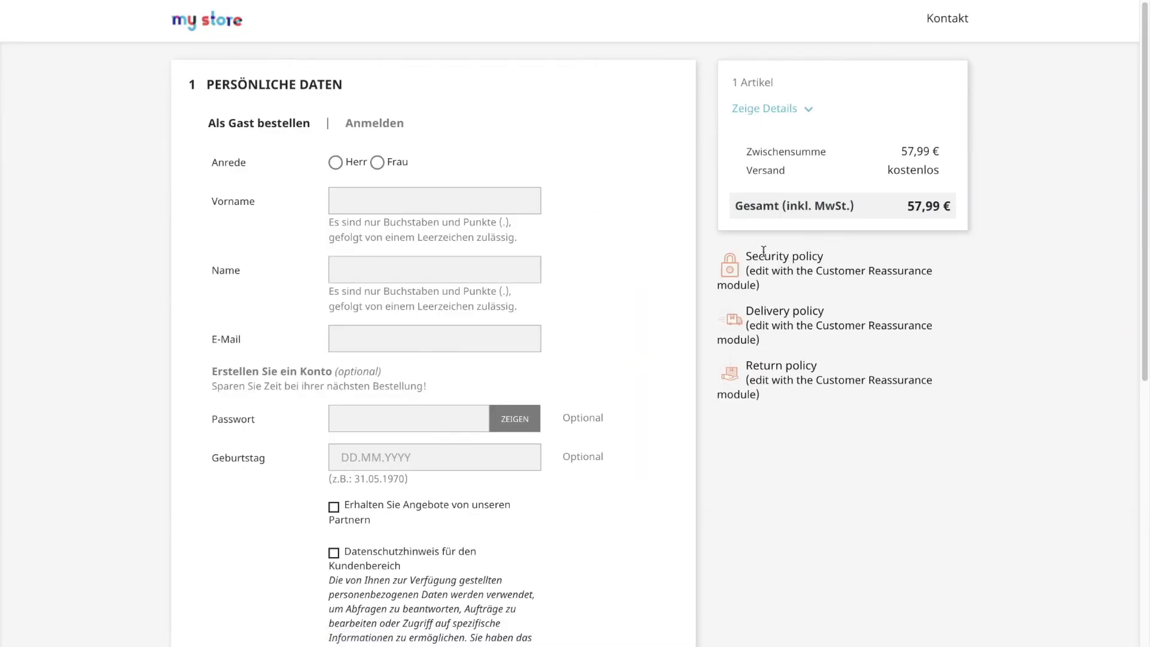
Submit the guest's personal details and delivery address, keeping SneakeriaBerlin store pickup.
{"action": "scroll", "coordinate": [546, 352], "scroll_direction": "down", "scroll_amount": 1}
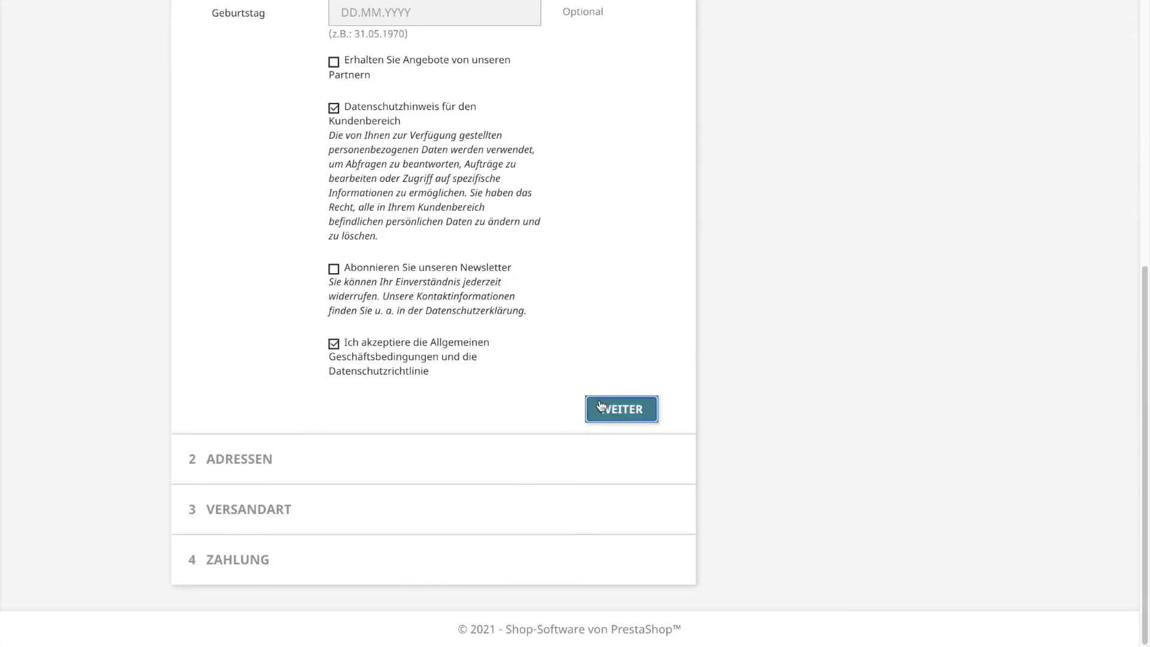
{"action": "left_click", "coordinate": [621, 408]}
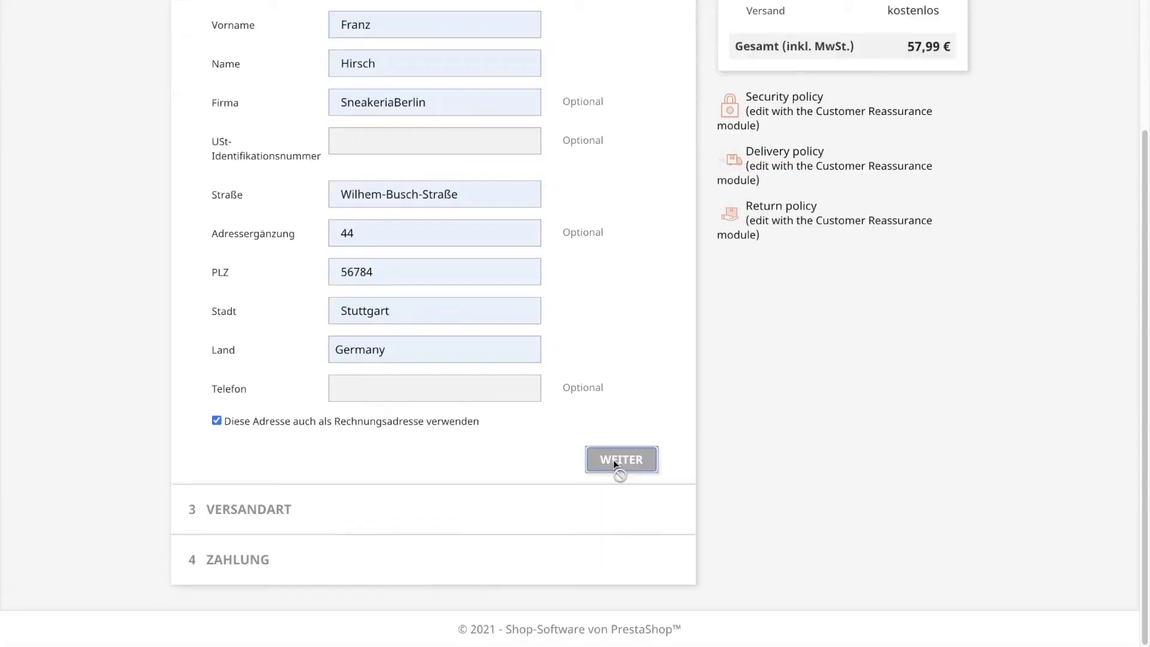
{"action": "left_click", "coordinate": [619, 461]}
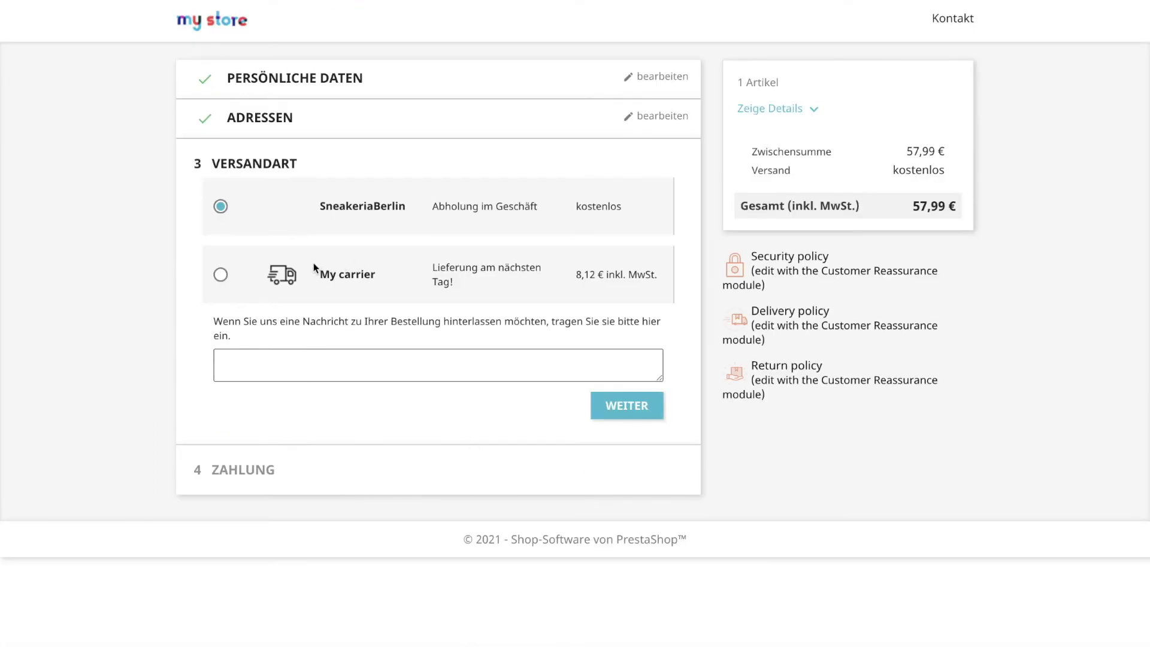
{"action": "left_click", "coordinate": [626, 406]}
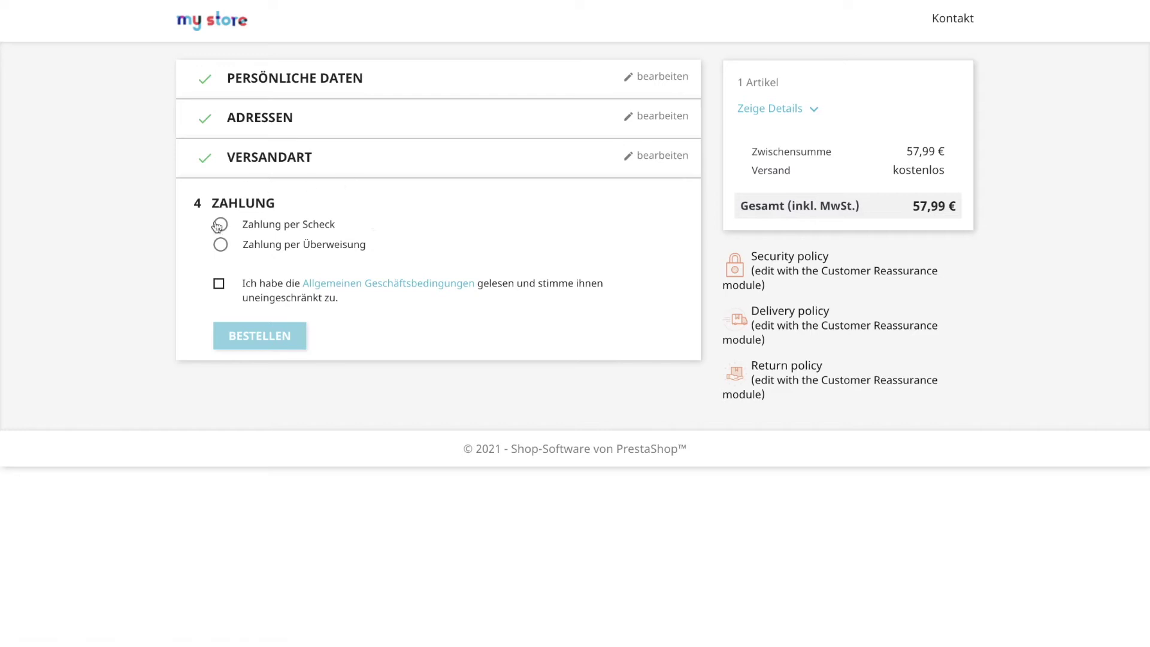
Pay by bank transfer (Zahlung per Überweisung), accept the AGB and place the order.
{"action": "left_click", "coordinate": [221, 245]}
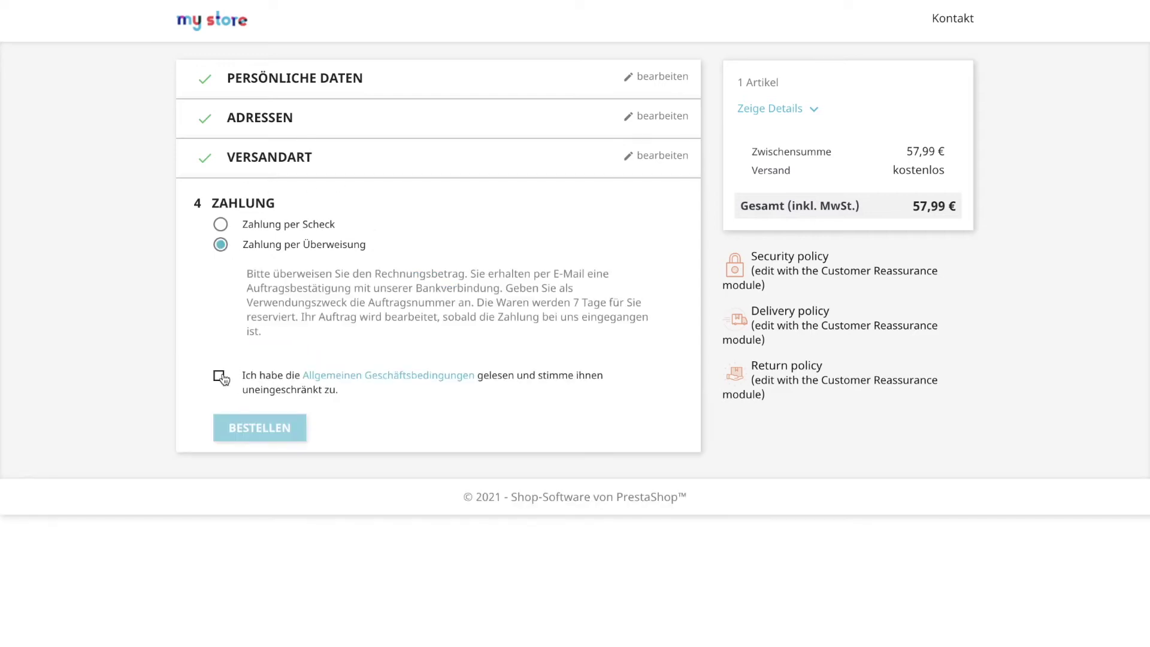
{"action": "left_click", "coordinate": [219, 377]}
{"action": "left_click", "coordinate": [271, 428]}
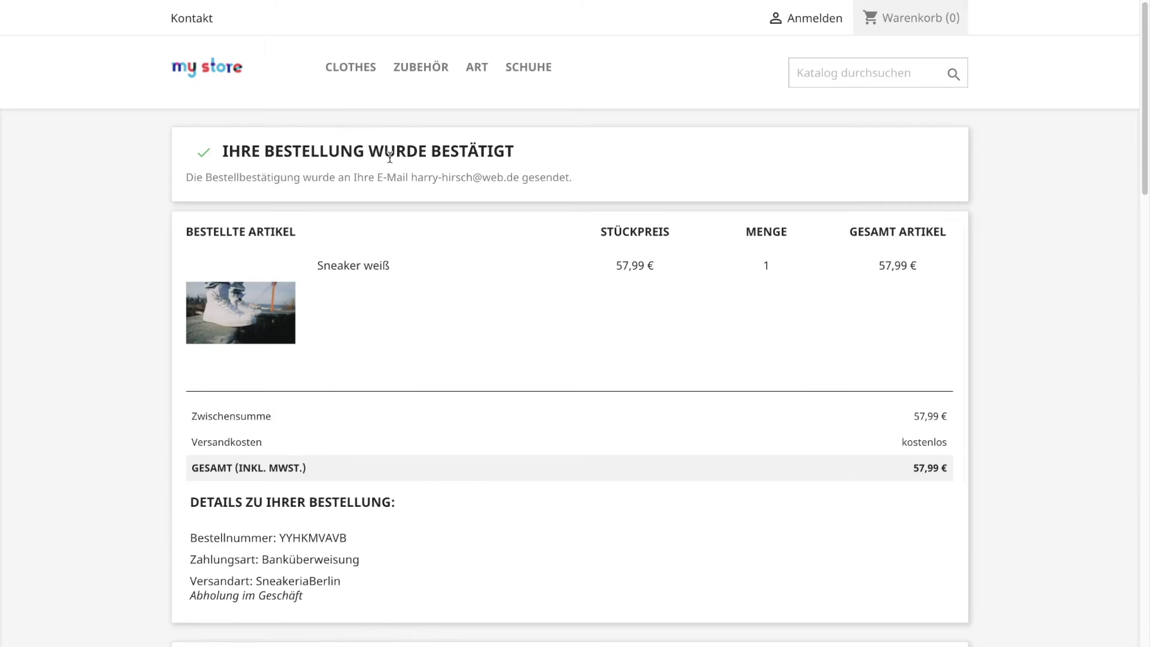
{"action": "scroll", "coordinate": [639, 295], "scroll_direction": "down", "scroll_amount": 1}
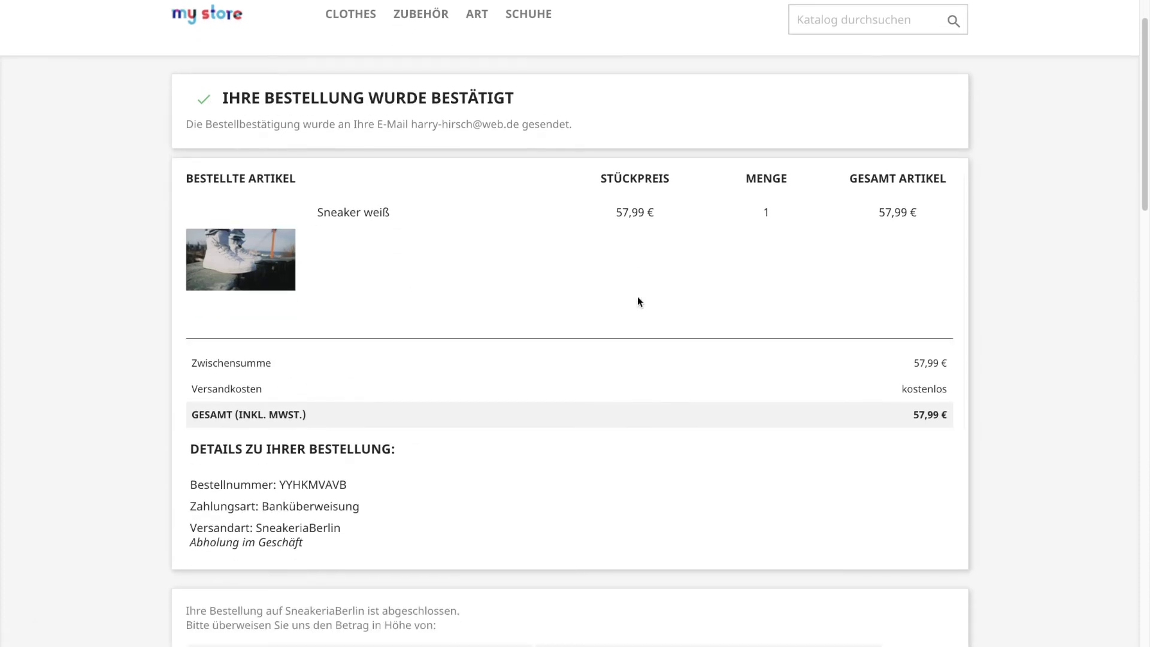
{"action": "scroll", "coordinate": [638, 297], "scroll_direction": "down", "scroll_amount": 5}
{"action": "scroll", "coordinate": [638, 297], "scroll_direction": "up", "scroll_amount": 6}
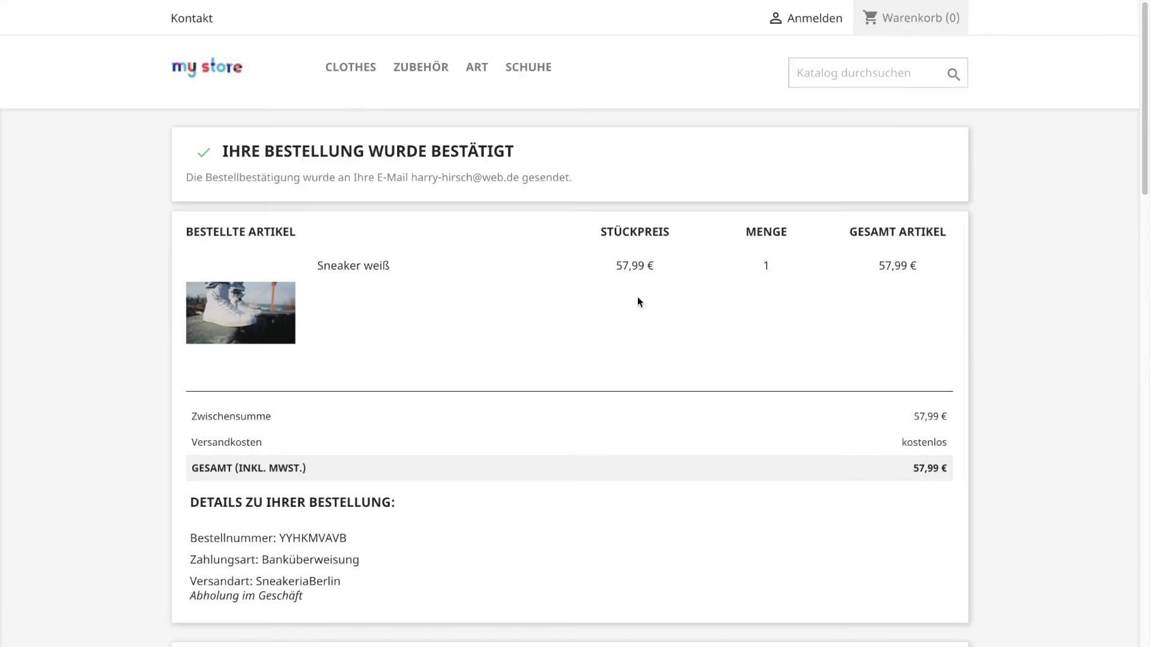
{"action": "scroll", "coordinate": [638, 297], "scroll_direction": "down", "scroll_amount": 15}
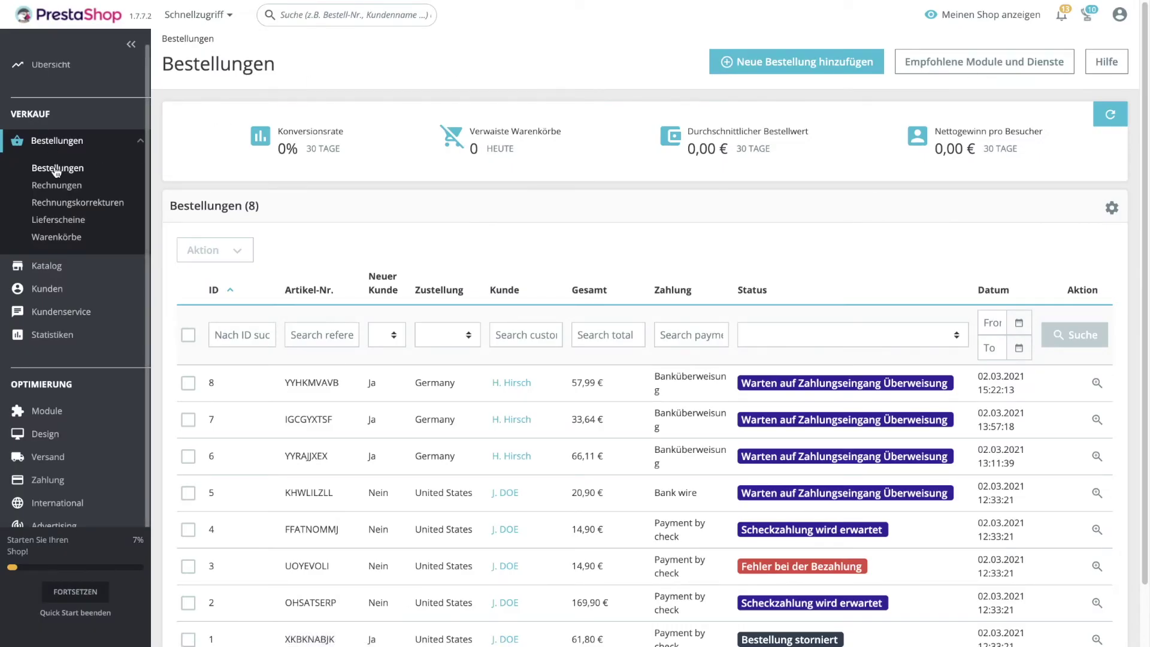
Check the new test order under Bestellungen, then go to Design > Template und Logo.
{"action": "left_click", "coordinate": [57, 172]}
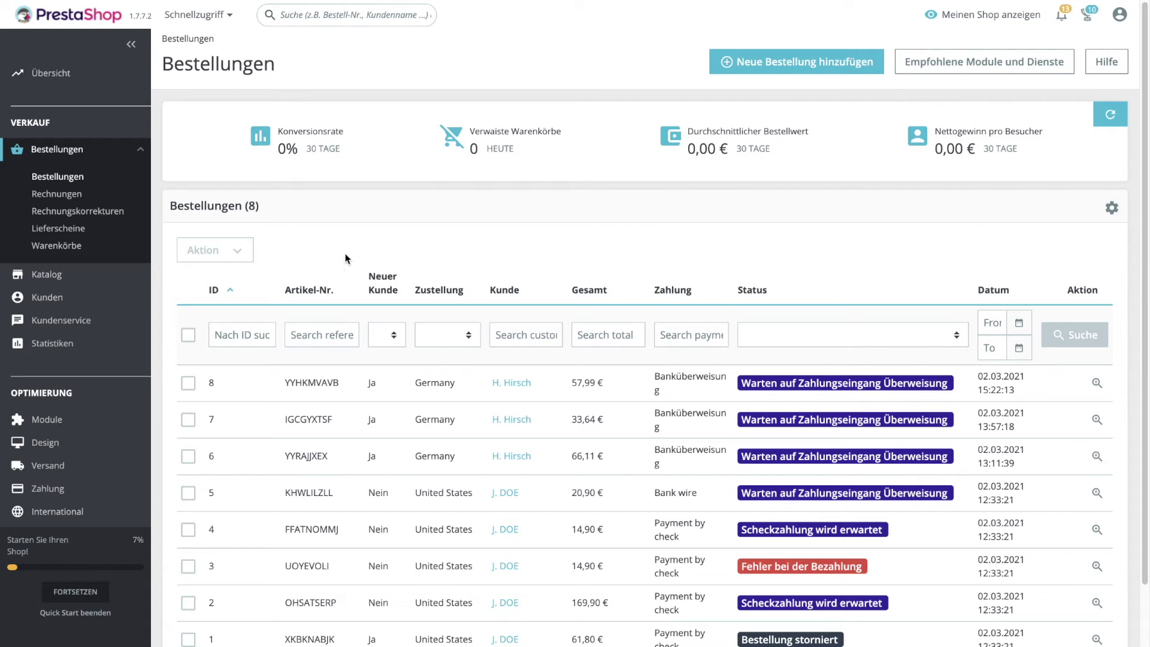
{"action": "scroll", "coordinate": [71, 359], "scroll_direction": "down", "scroll_amount": 2}
{"action": "mouse_move", "coordinate": [68, 386]}
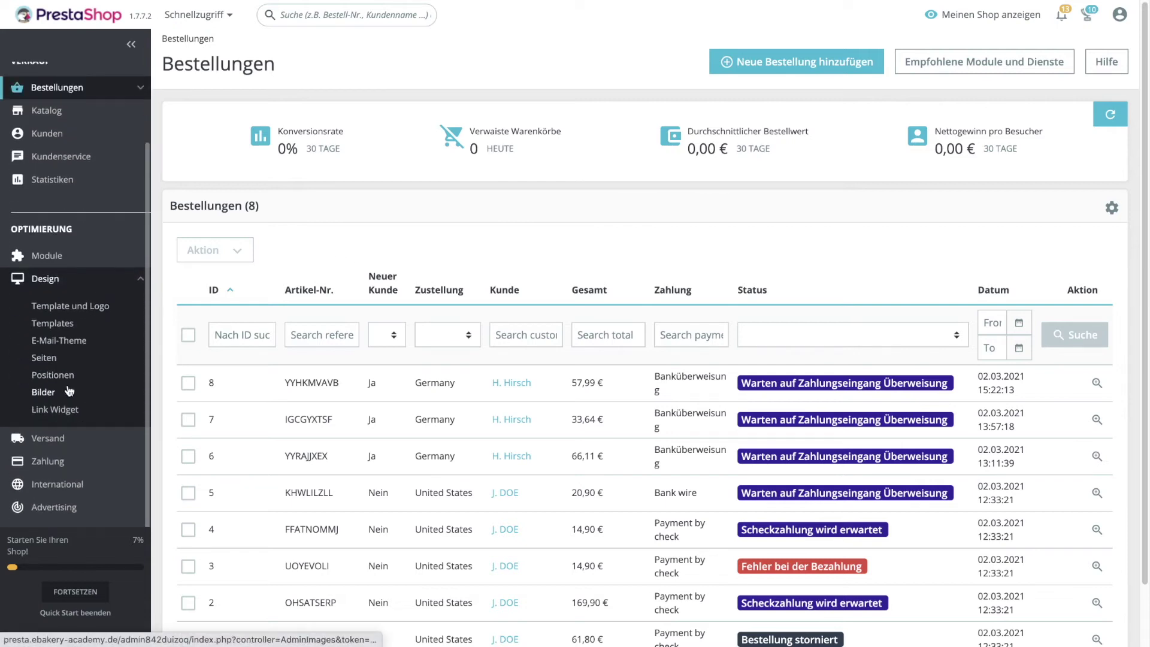
{"action": "left_click", "coordinate": [62, 306]}
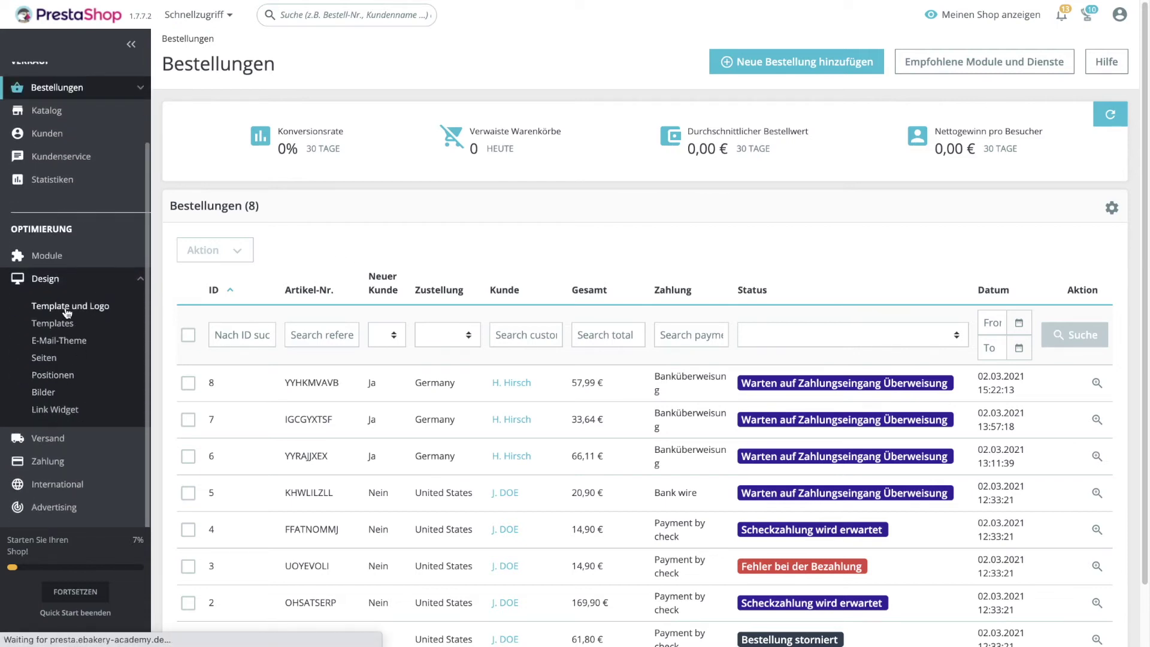
{"action": "mouse_move", "coordinate": [67, 318]}
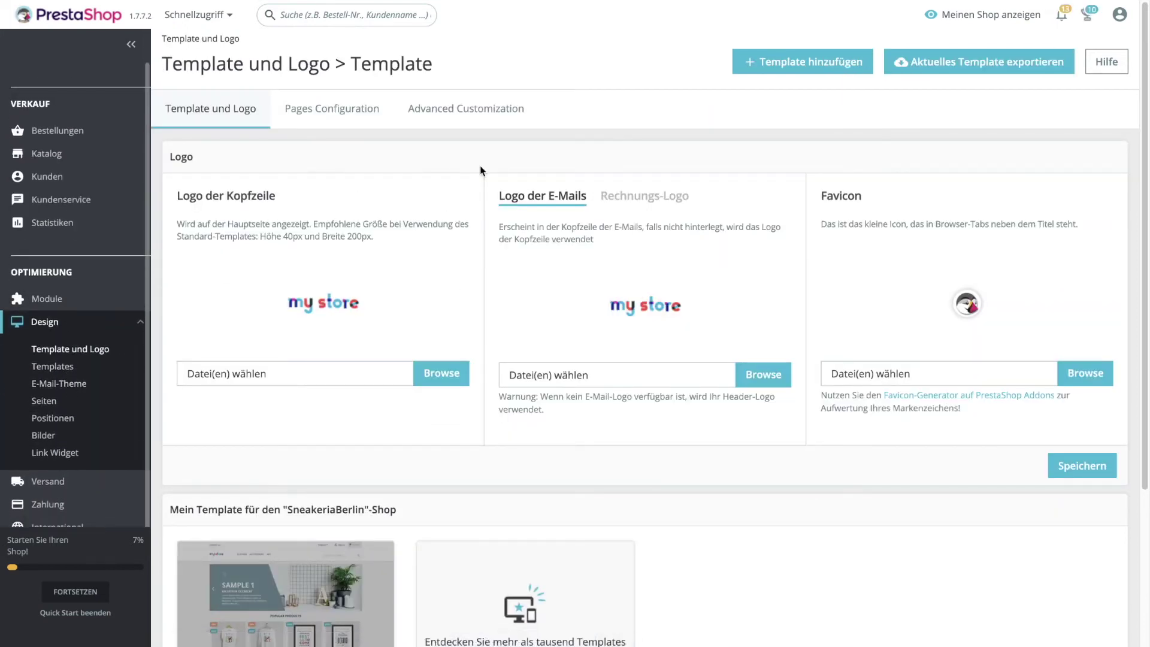
Open Pages Configuration and scroll through the theme's per-page modules.
{"action": "scroll", "coordinate": [456, 186], "scroll_direction": "down", "scroll_amount": 1}
{"action": "left_click", "coordinate": [352, 108]}
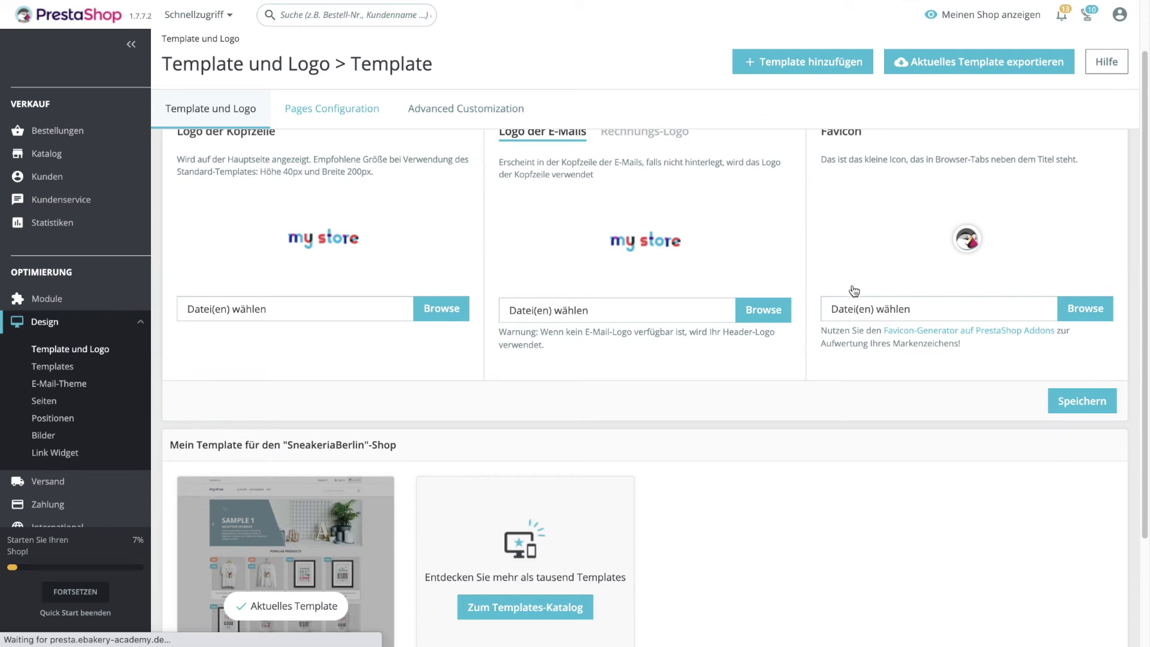
{"action": "scroll", "coordinate": [863, 324], "scroll_direction": "down", "scroll_amount": 5}
{"action": "scroll", "coordinate": [868, 339], "scroll_direction": "up", "scroll_amount": 5}
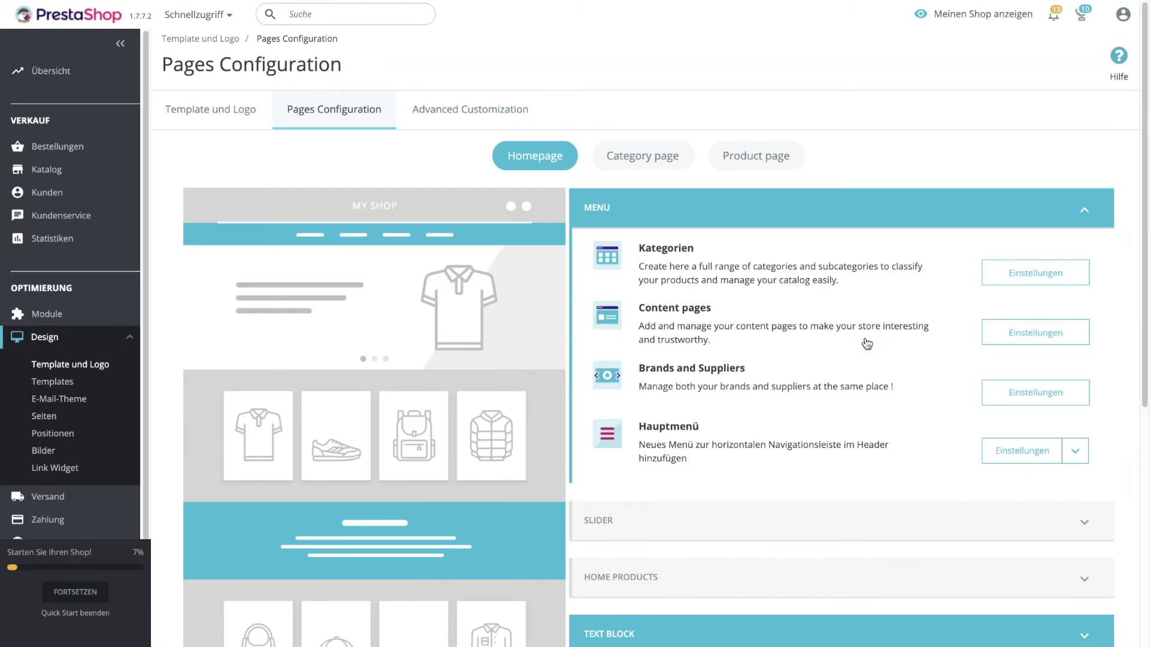
{"action": "scroll", "coordinate": [868, 343], "scroll_direction": "down", "scroll_amount": 5}
{"action": "scroll", "coordinate": [868, 343], "scroll_direction": "up", "scroll_amount": 5}
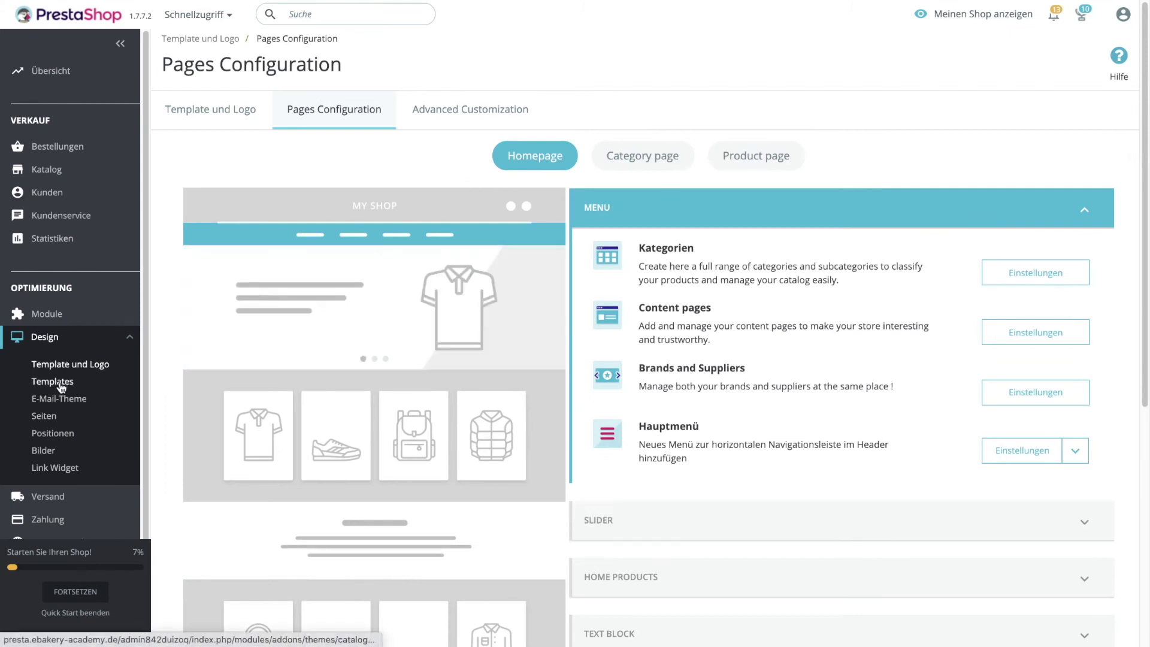
Browse the purchasable themes under Design > Templates, then return to Pages Configuration.
{"action": "left_click", "coordinate": [61, 386]}
{"action": "scroll", "coordinate": [533, 379], "scroll_direction": "down", "scroll_amount": 2}
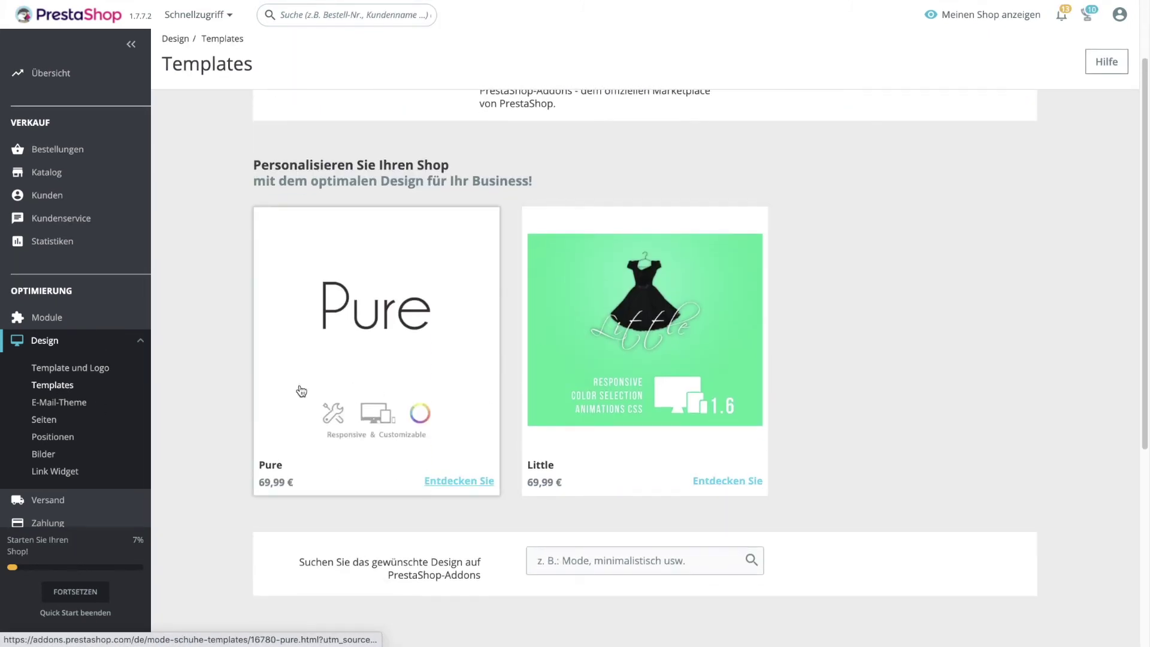
{"action": "scroll", "coordinate": [659, 366], "scroll_direction": "down", "scroll_amount": 3}
{"action": "scroll", "coordinate": [654, 371], "scroll_direction": "up", "scroll_amount": 4}
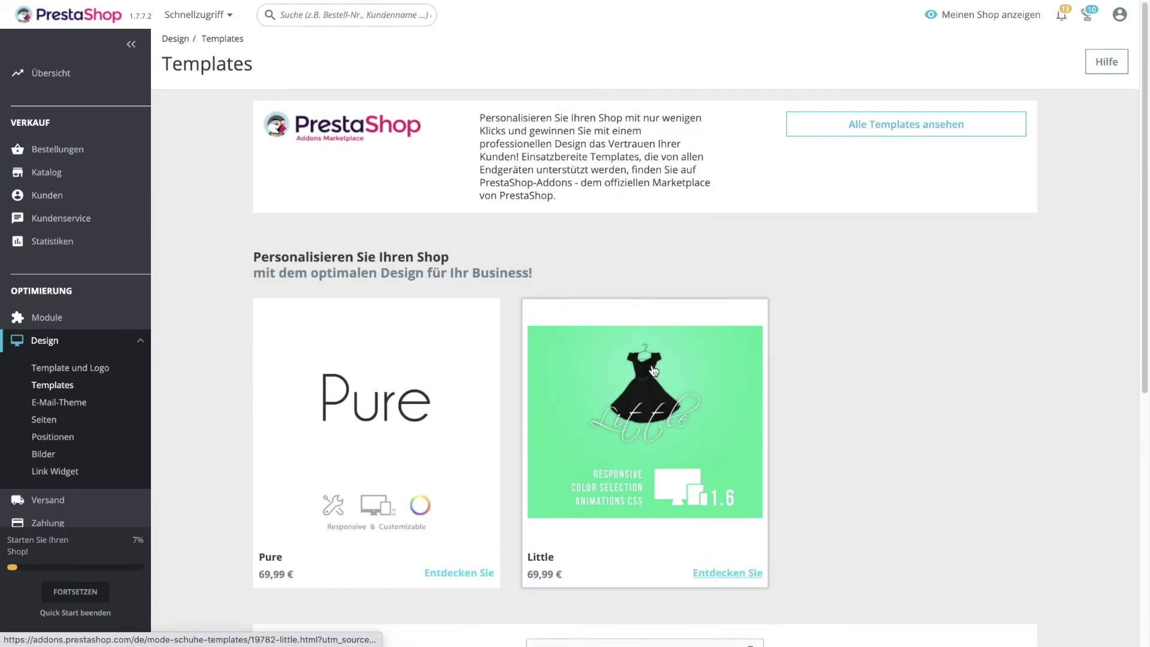
{"action": "left_click", "coordinate": [111, 370]}
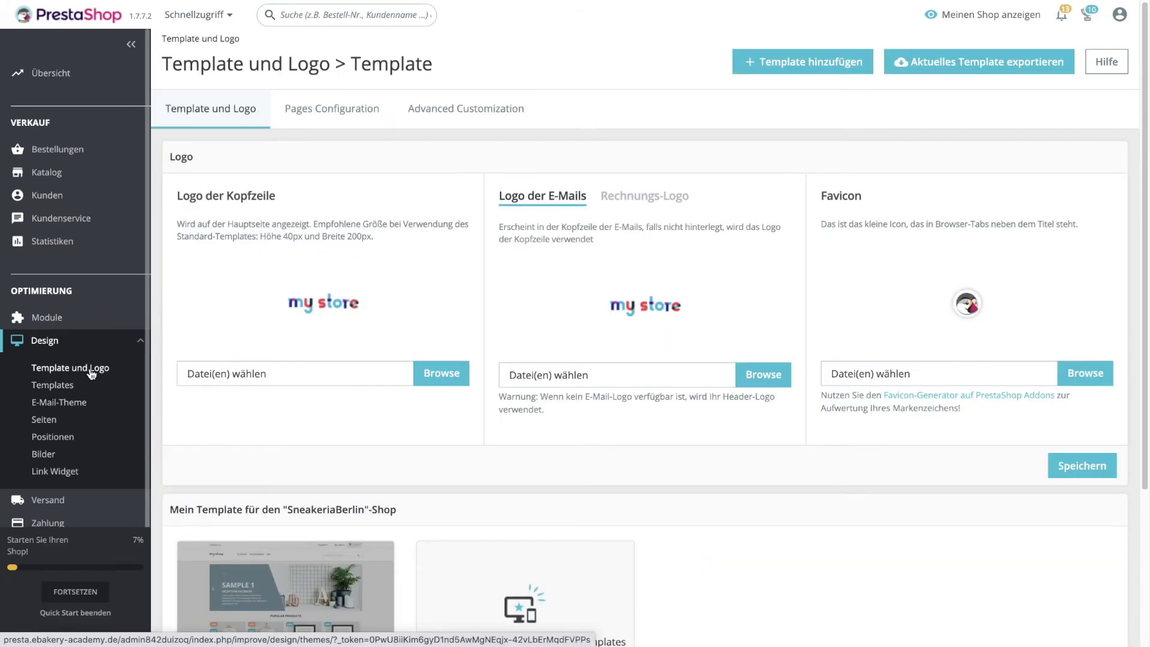
{"action": "left_click", "coordinate": [325, 111]}
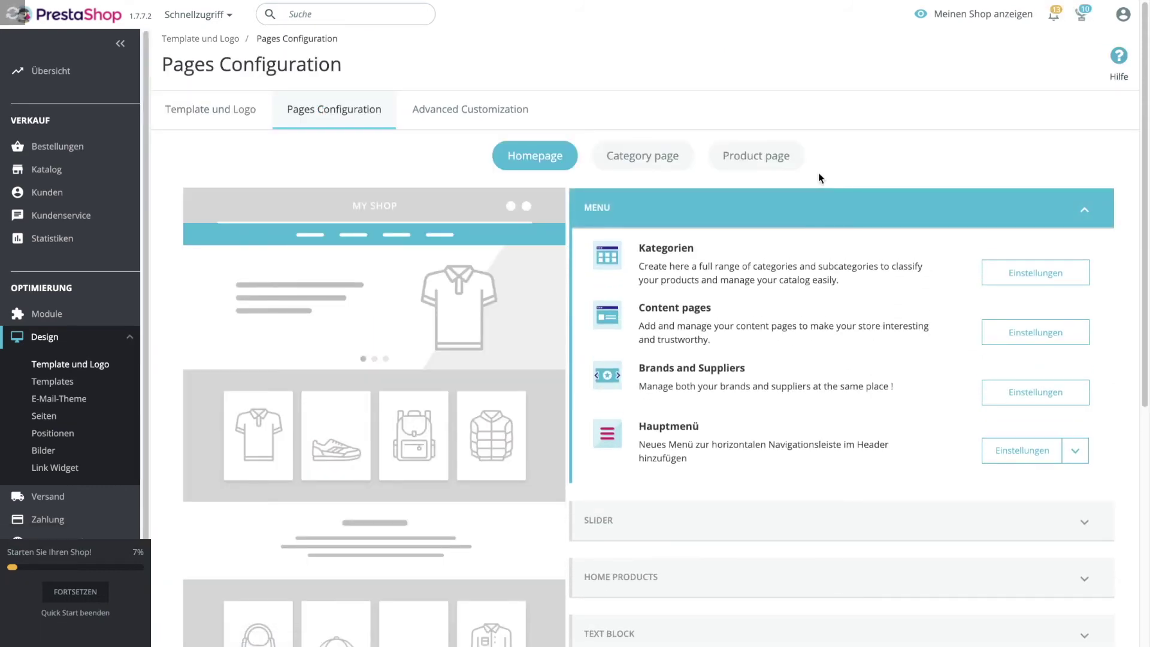
Review the modules on Category page and Product page, then switch back to Homepage.
{"action": "scroll", "coordinate": [864, 173], "scroll_direction": "down", "scroll_amount": 1}
{"action": "scroll", "coordinate": [864, 174], "scroll_direction": "down", "scroll_amount": 1}
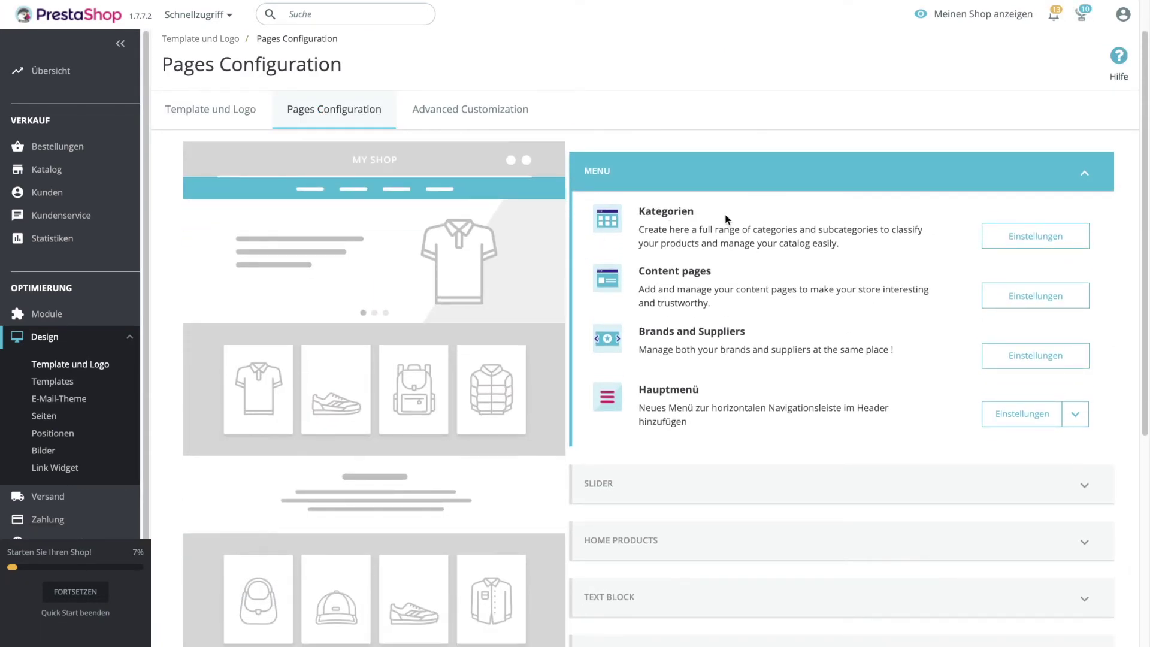
{"action": "scroll", "coordinate": [683, 210], "scroll_direction": "down", "scroll_amount": 1}
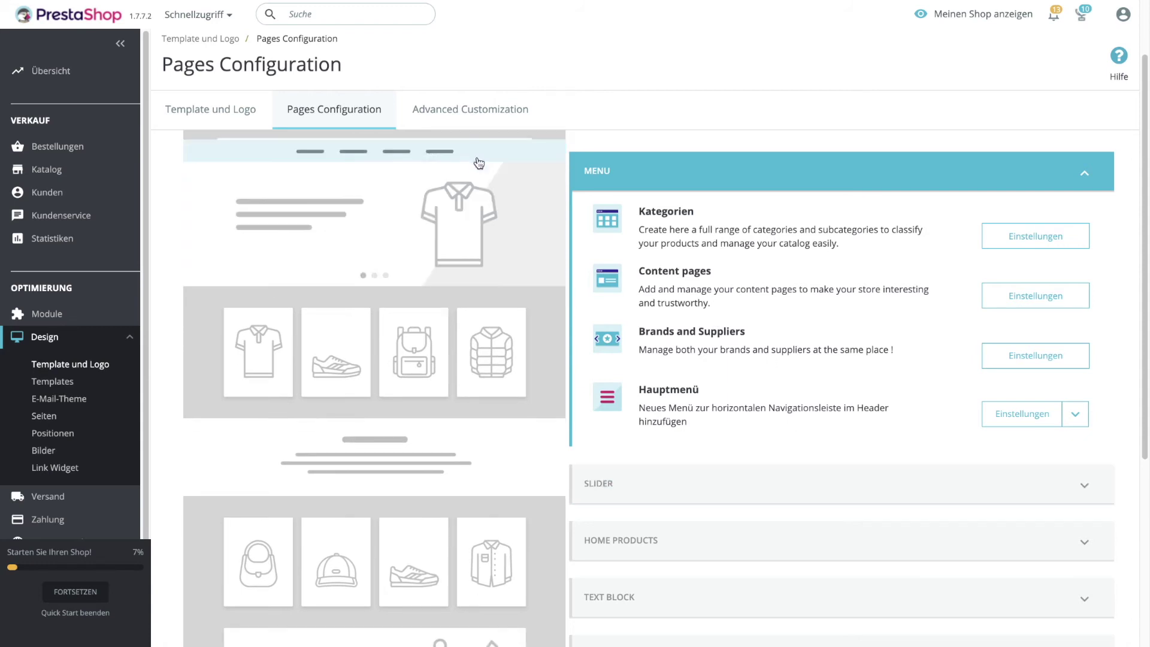
{"action": "scroll", "coordinate": [659, 243], "scroll_direction": "up", "scroll_amount": 1}
{"action": "left_click", "coordinate": [617, 154]}
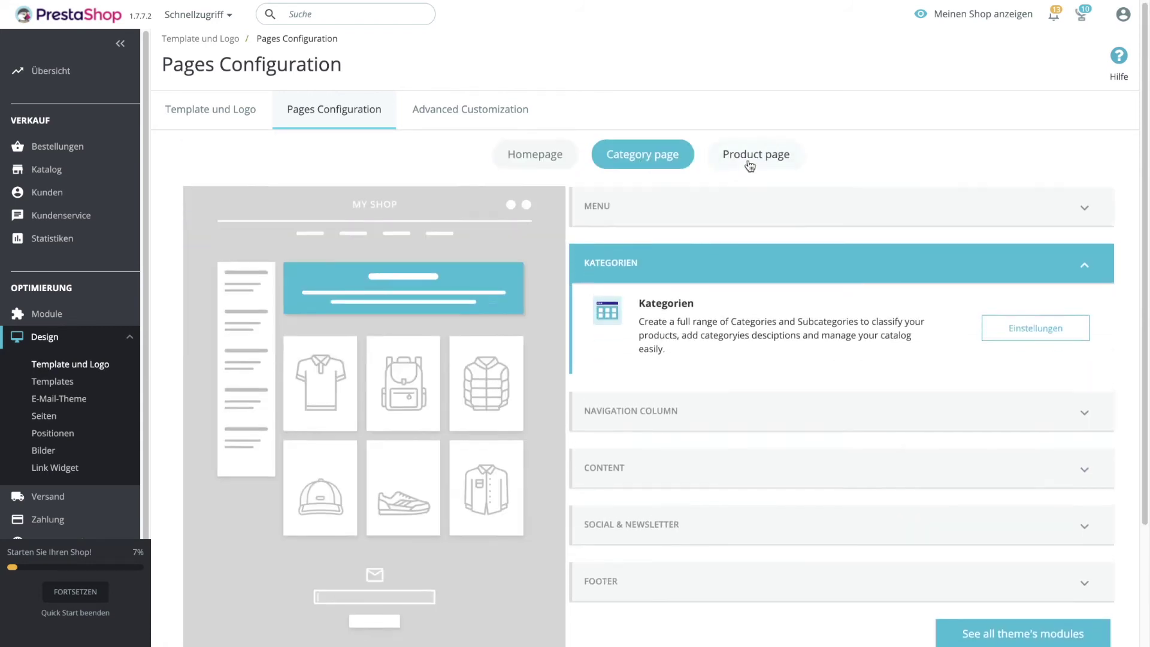
{"action": "left_click", "coordinate": [753, 154]}
{"action": "scroll", "coordinate": [727, 159], "scroll_direction": "down", "scroll_amount": 2}
{"action": "scroll", "coordinate": [558, 174], "scroll_direction": "up", "scroll_amount": 2}
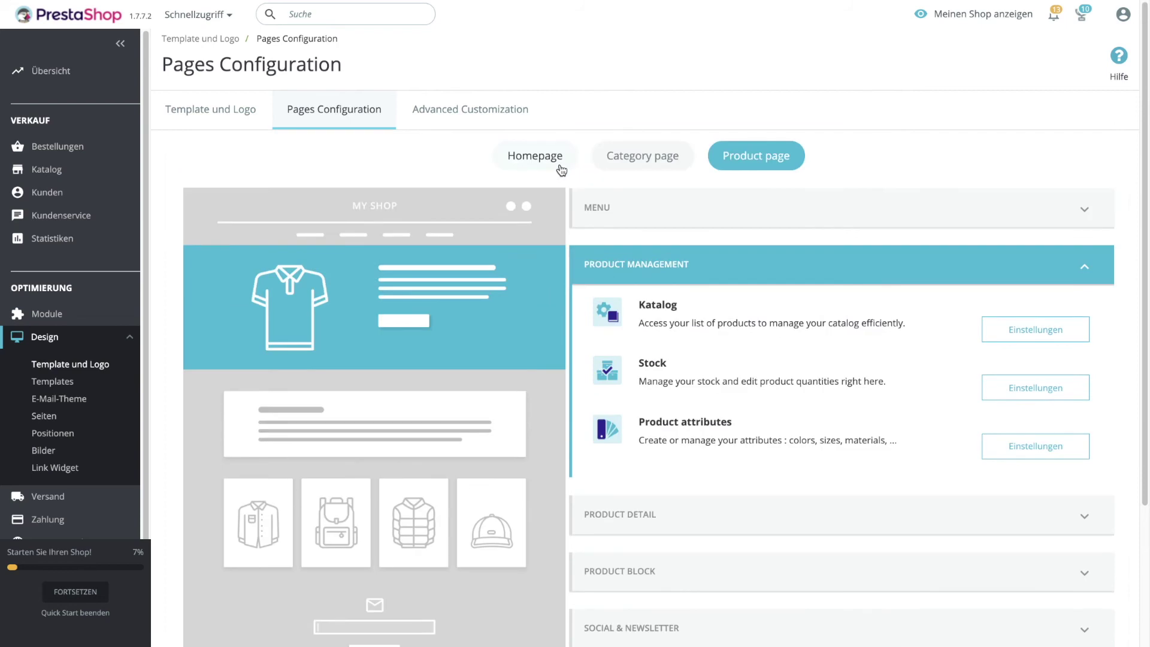
{"action": "left_click", "coordinate": [527, 157]}
View the live storefront homepage with 'Meinen Shop anzeigen'.
{"action": "scroll", "coordinate": [734, 227], "scroll_direction": "down", "scroll_amount": 3}
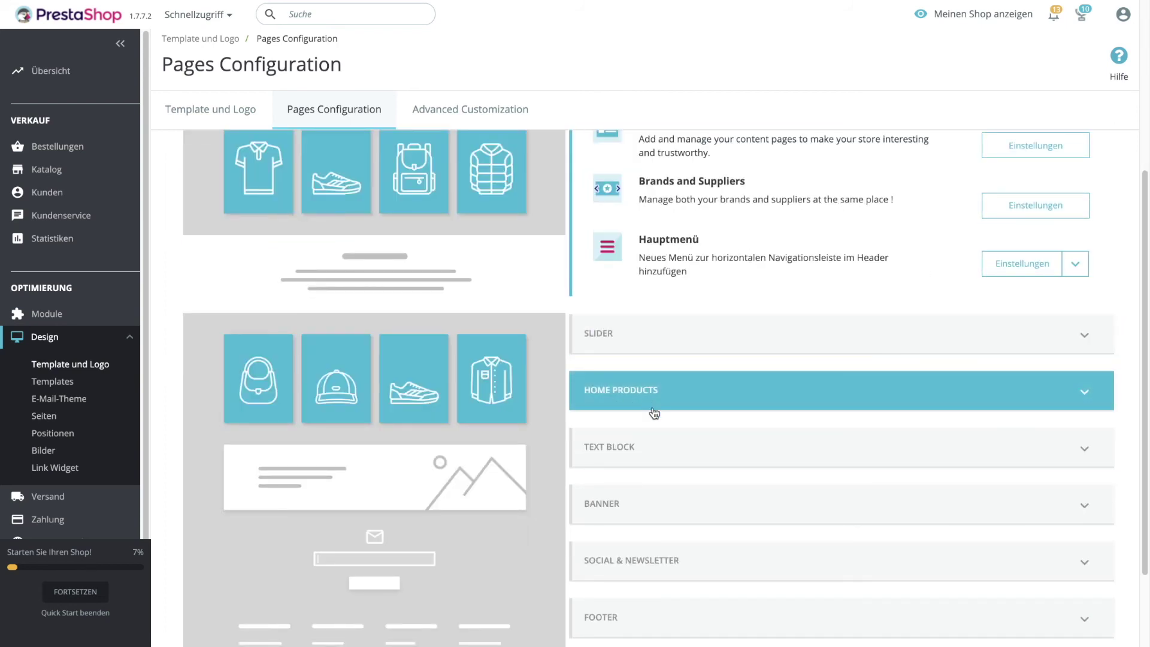
{"action": "left_click", "coordinate": [956, 13]}
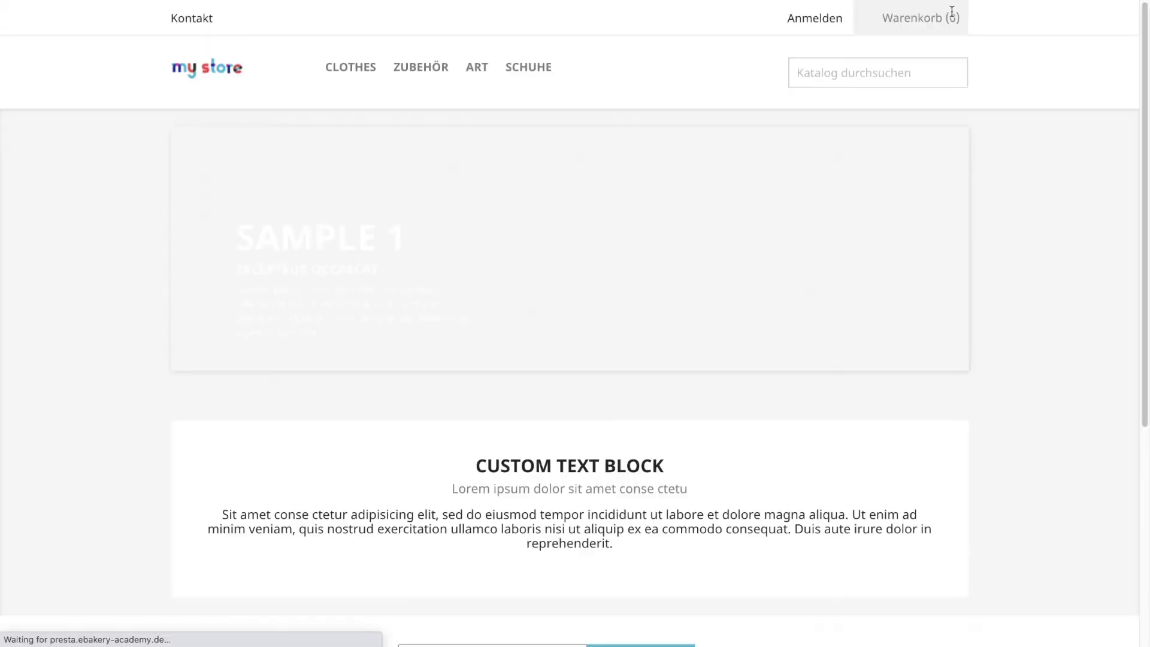
{"action": "scroll", "coordinate": [541, 216], "scroll_direction": "down", "scroll_amount": 8}
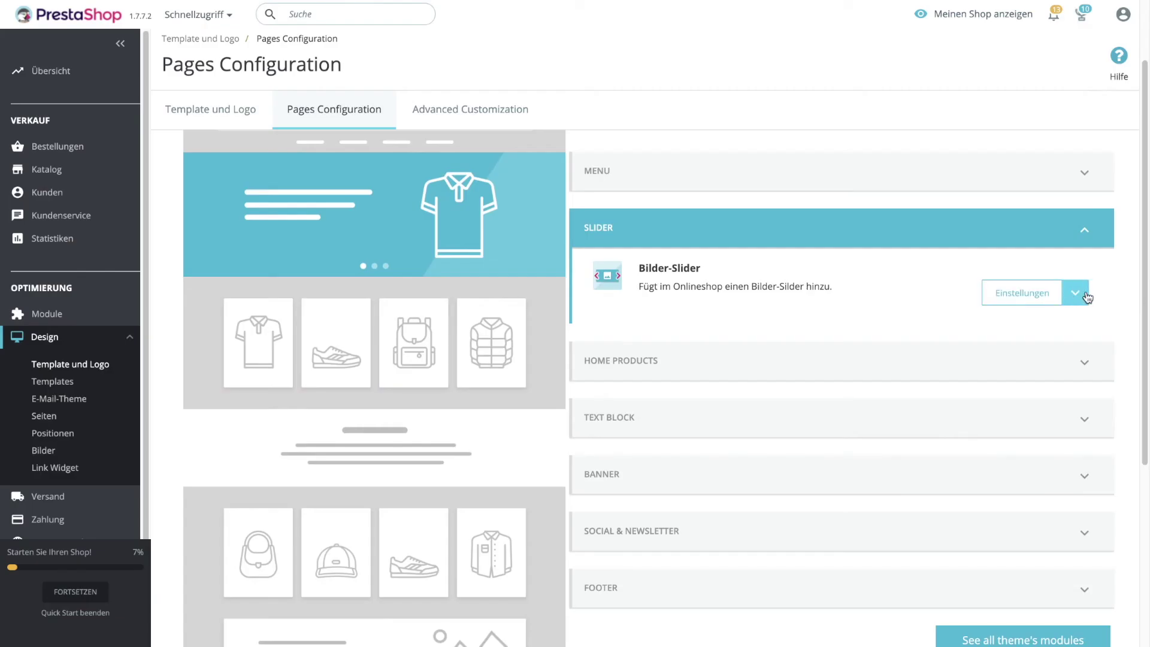
Deactivate the Bilder-Slider module from its Einstellungen menu, confirming 'Yes, disable it'.
{"action": "left_click", "coordinate": [1075, 293]}
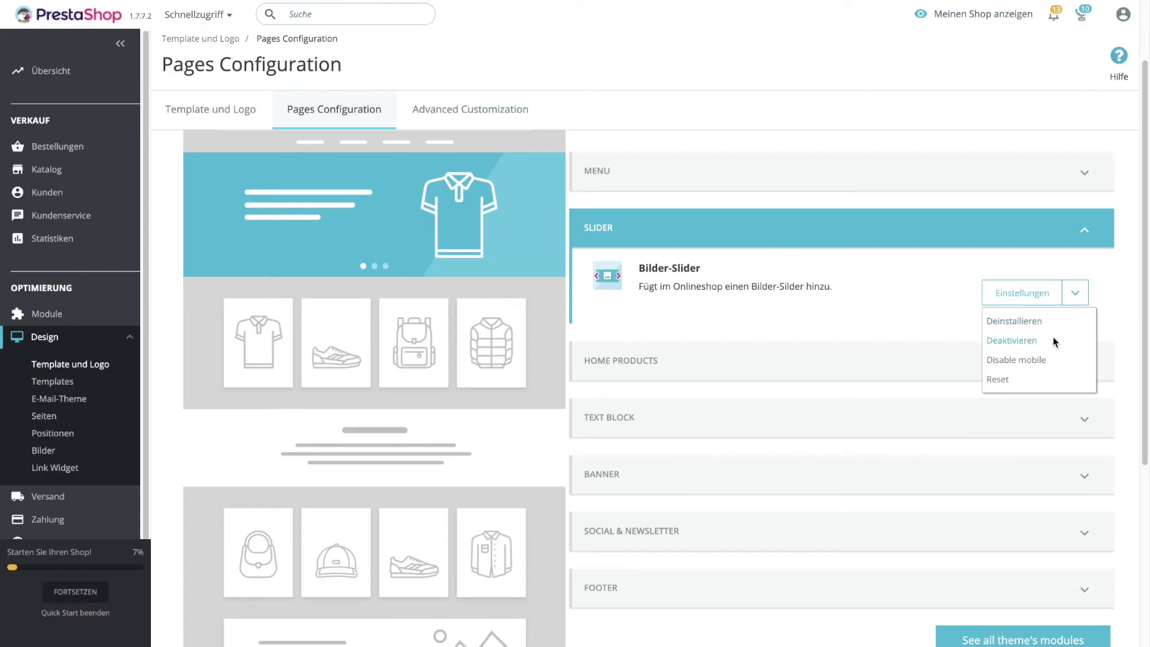
{"action": "left_click", "coordinate": [1014, 340]}
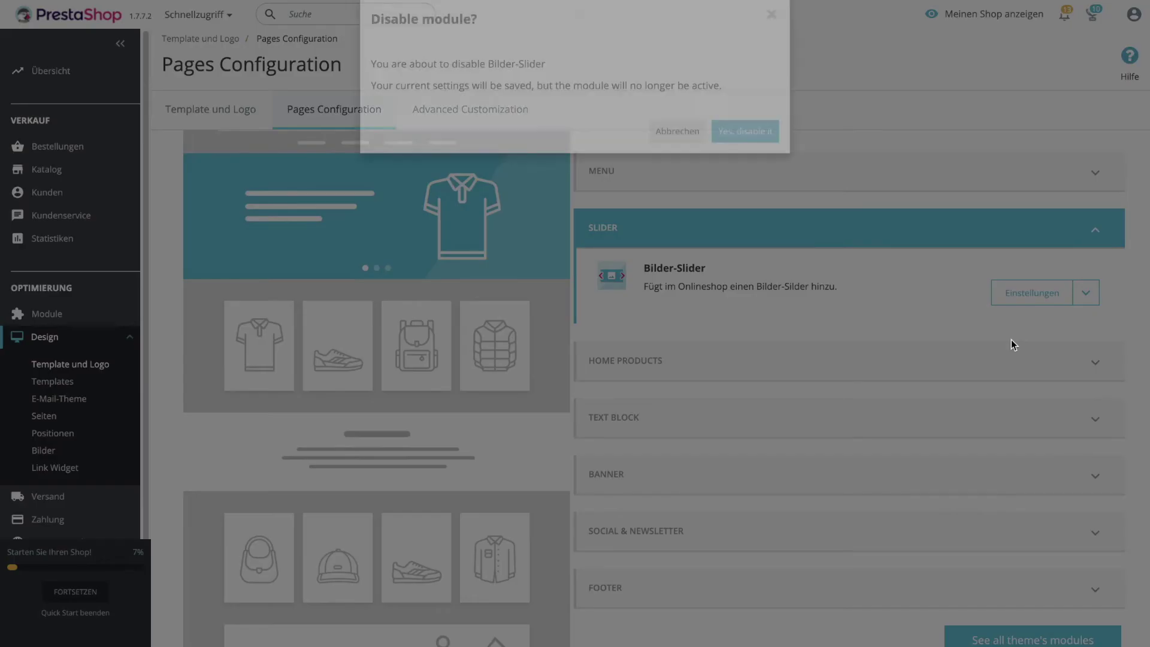
{"action": "left_click", "coordinate": [744, 162]}
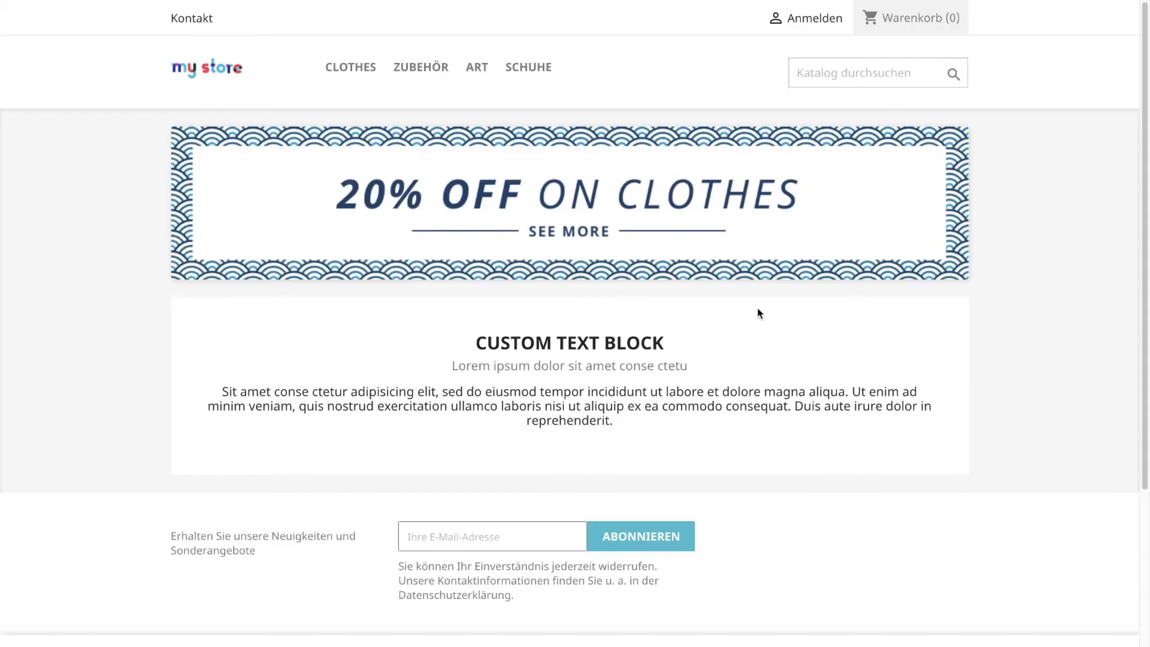
{"action": "scroll", "coordinate": [544, 436], "scroll_direction": "down", "scroll_amount": 2}
{"action": "scroll", "coordinate": [568, 250], "scroll_direction": "up", "scroll_amount": 2}
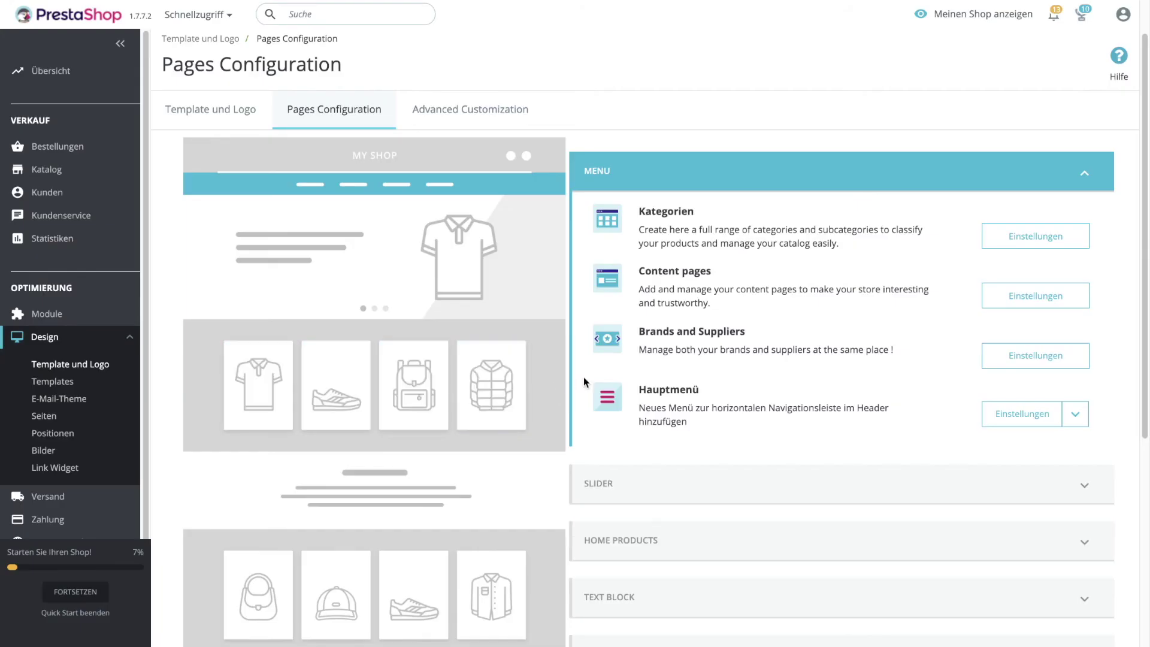
Open the Highlights settings and find the Sneakers ID 14 under Katalog > Kategorien > Schuhe.
{"action": "left_click", "coordinate": [659, 541]}
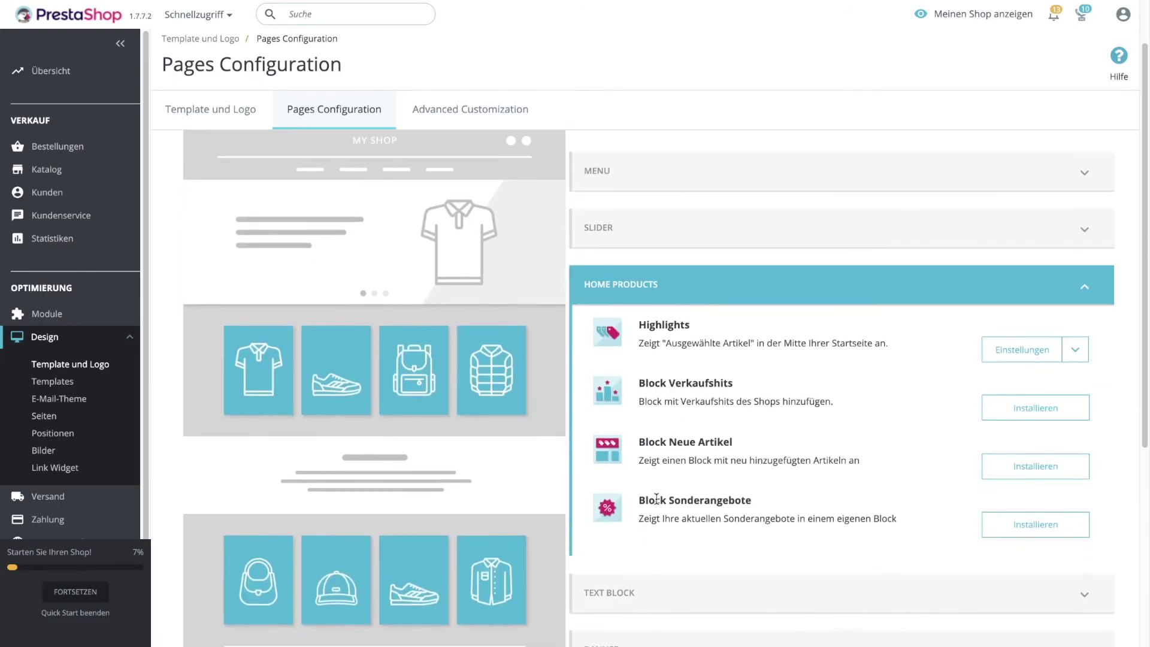
{"action": "left_click", "coordinate": [1019, 331]}
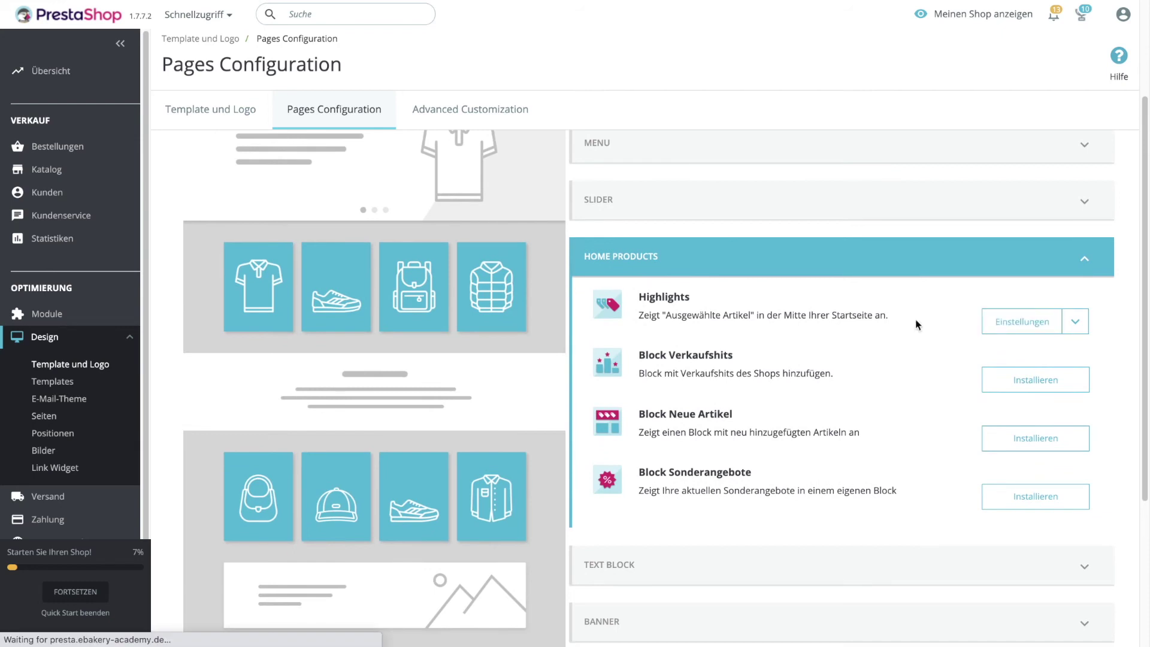
{"action": "double_click", "coordinate": [417, 261]}
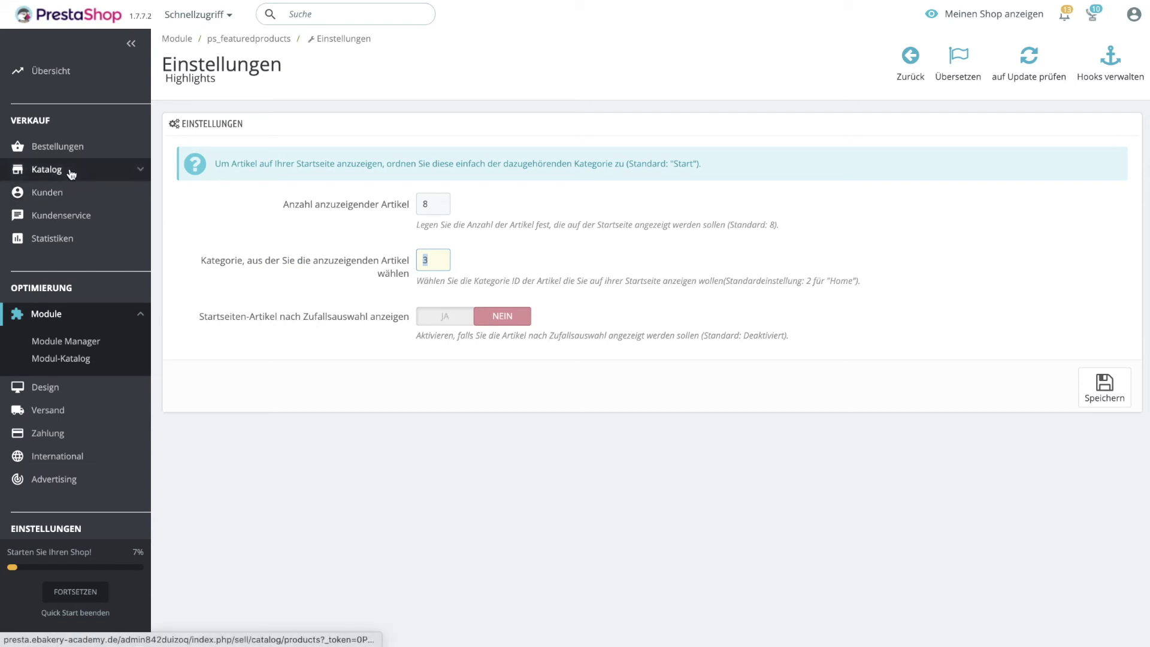
{"action": "mouse_move", "coordinate": [47, 170]}
{"action": "left_click", "coordinate": [58, 216]}
{"action": "left_click", "coordinate": [318, 514]}
{"action": "left_click_drag", "start_coordinate": [260, 400], "coordinate": [241, 400]}
{"action": "key", "text": "ctrl+c"}
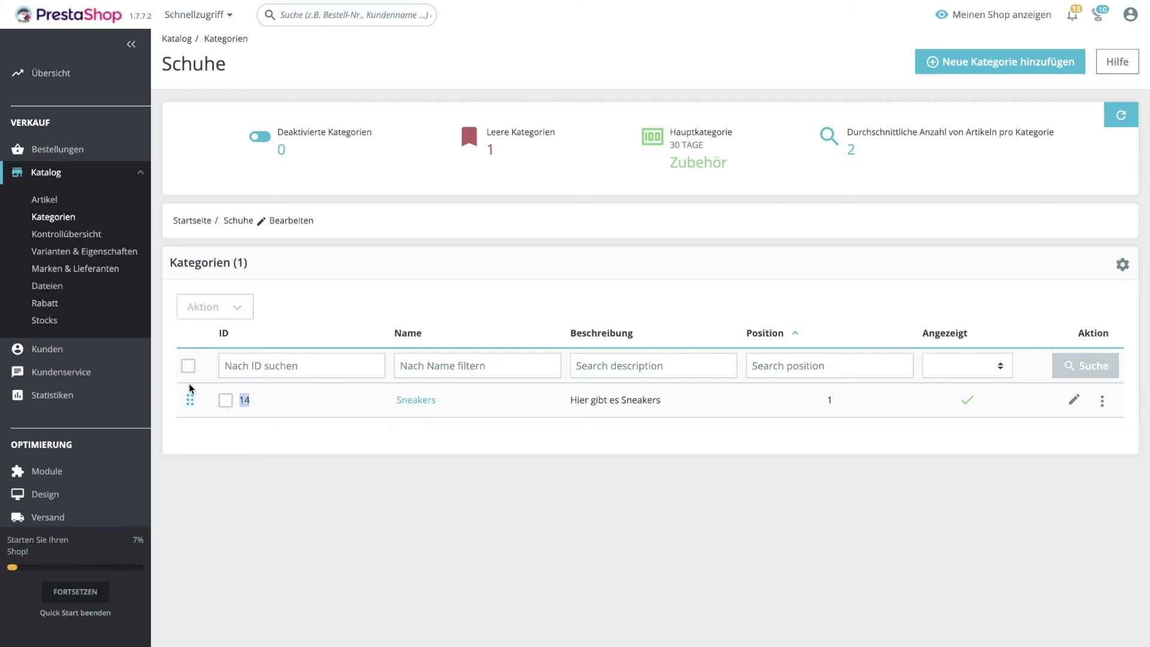
Set the Highlights category to 14, save, and view the storefront.
{"action": "key", "text": "alt+Left"}
{"action": "key", "text": "alt+Left"}
{"action": "double_click", "coordinate": [432, 257]}
{"action": "key", "text": "ctrl+v"}
{"action": "left_click", "coordinate": [1092, 393]}
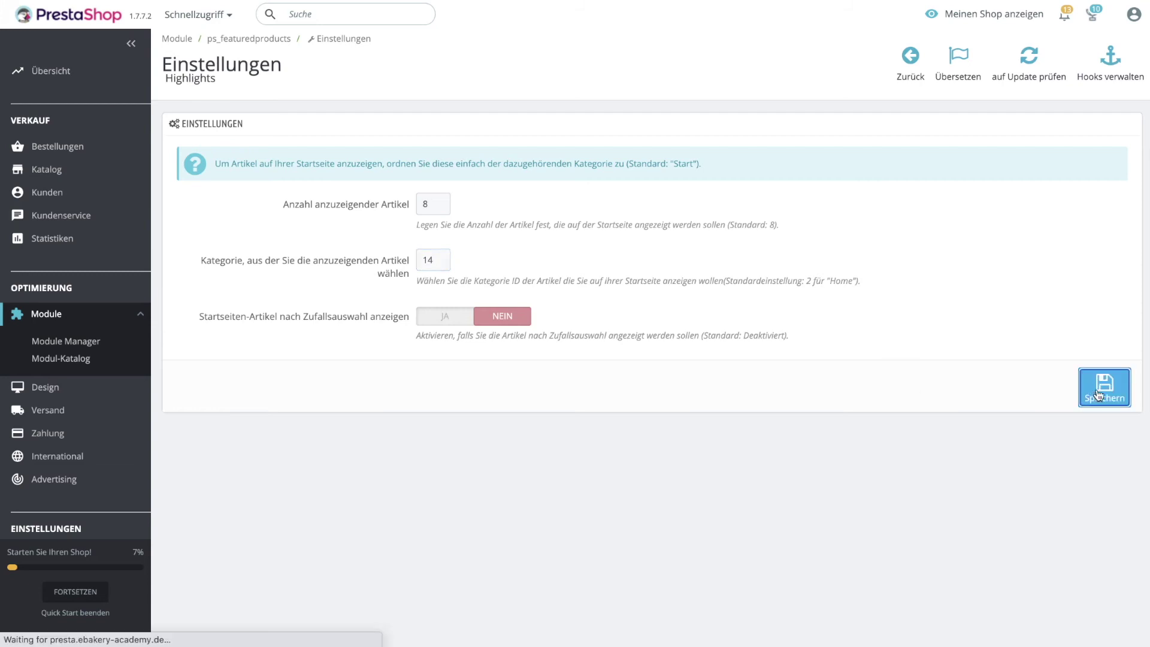
{"action": "left_click", "coordinate": [970, 18]}
{"action": "scroll", "coordinate": [677, 306], "scroll_direction": "down", "scroll_amount": 5}
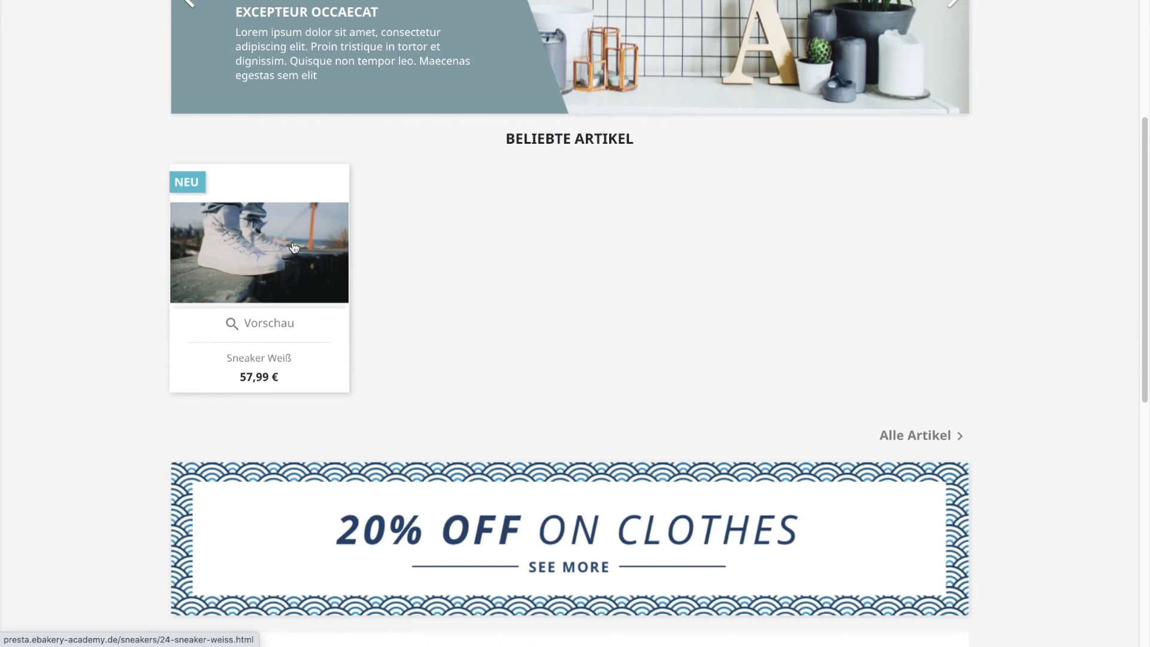
Open the Sneaker Weiß card under Beliebte Artikel to see its 57,99 € product page.
{"action": "scroll", "coordinate": [296, 257], "scroll_direction": "up", "scroll_amount": 1}
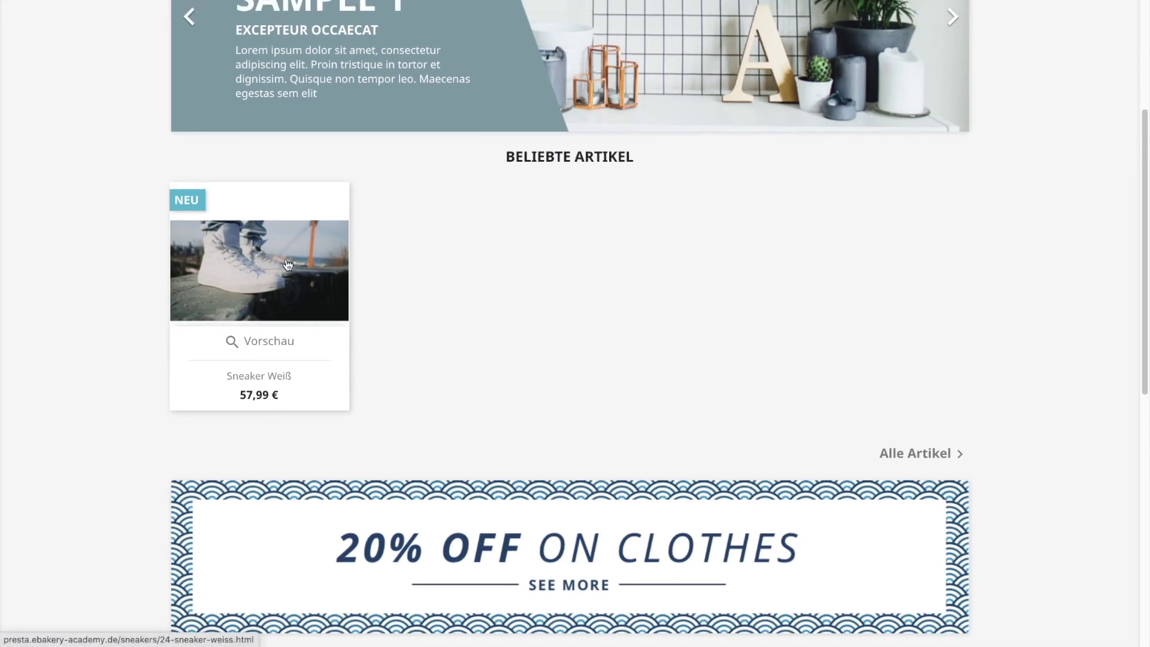
{"action": "left_click", "coordinate": [286, 267]}
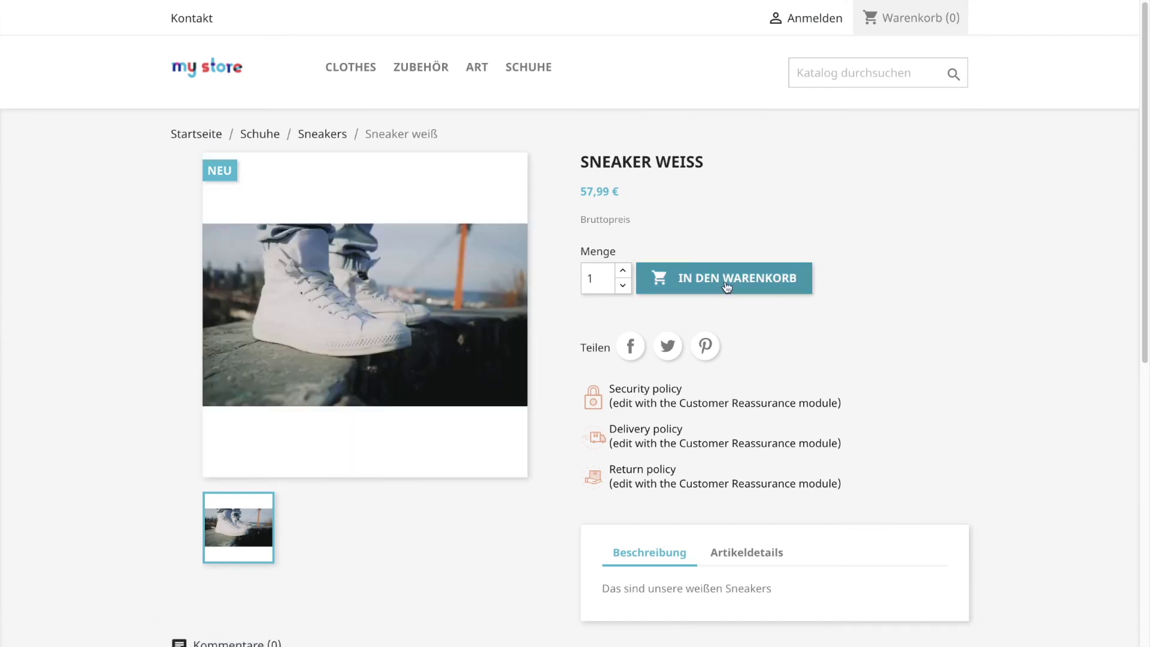